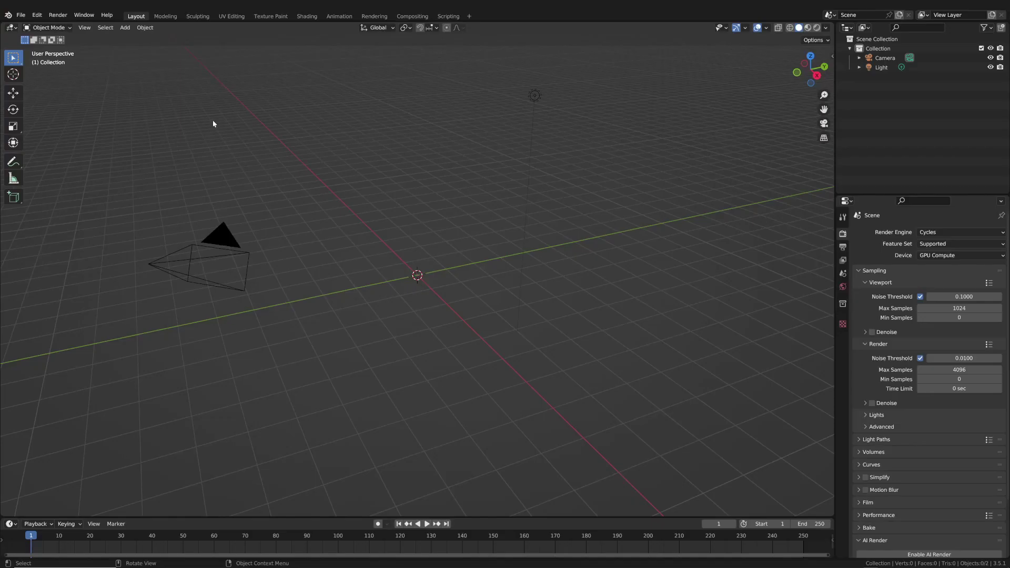
Import particles-camera-tracking-5-export-4K-ALPHA.mov via Images as Planes with the Emit material type.
click(20, 15)
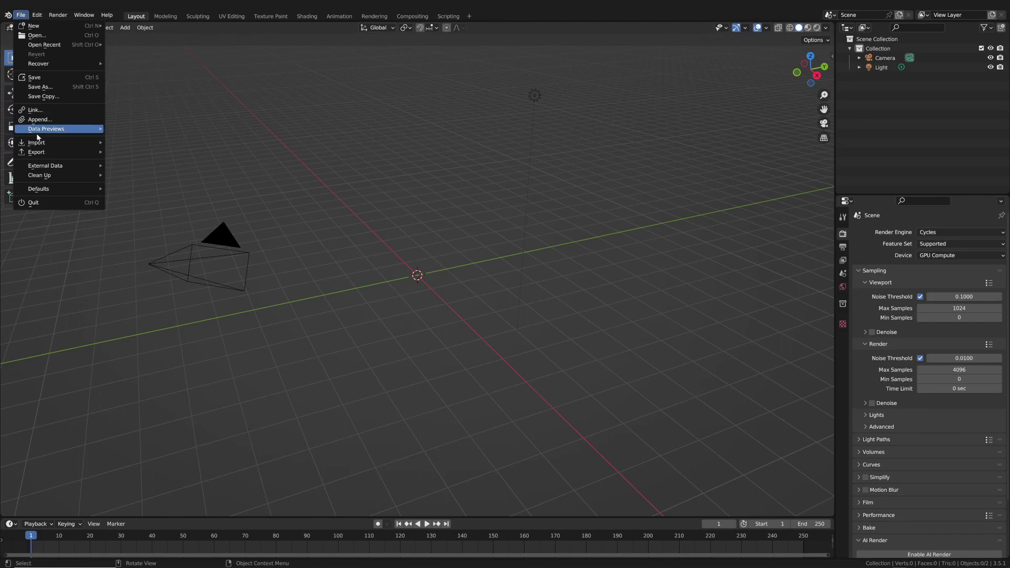
mouse_move(43, 143)
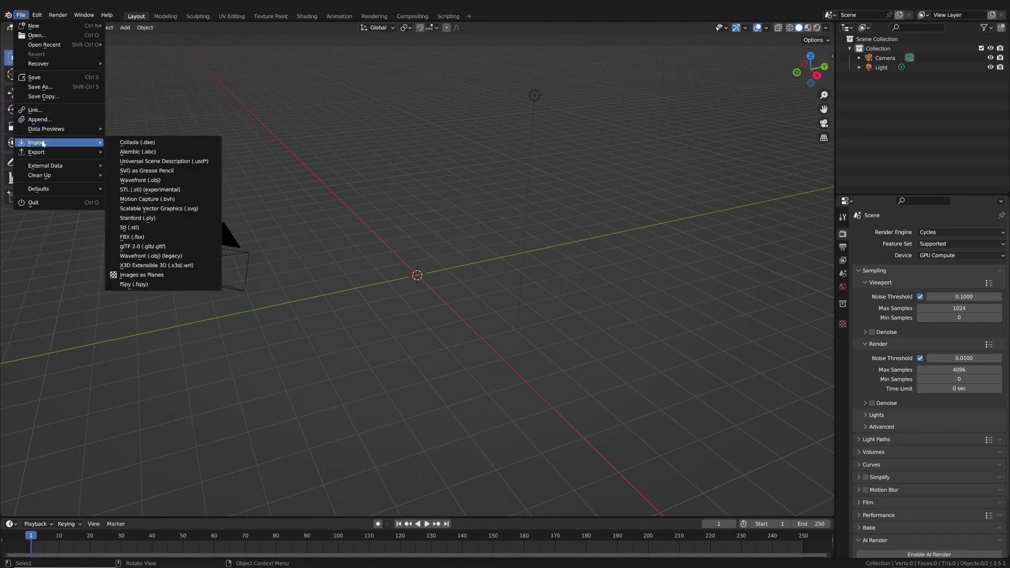
click(179, 275)
click(473, 172)
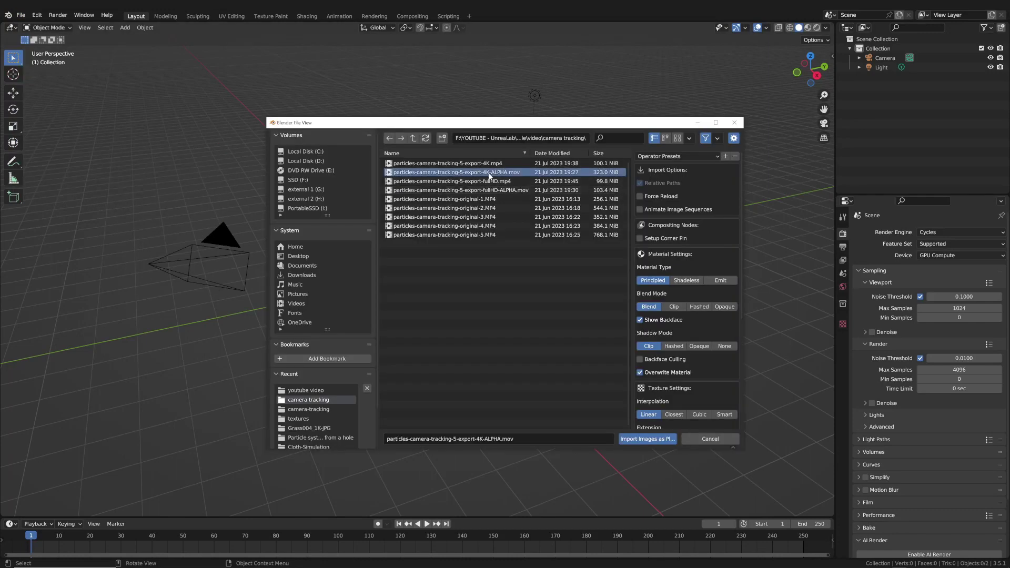
click(727, 280)
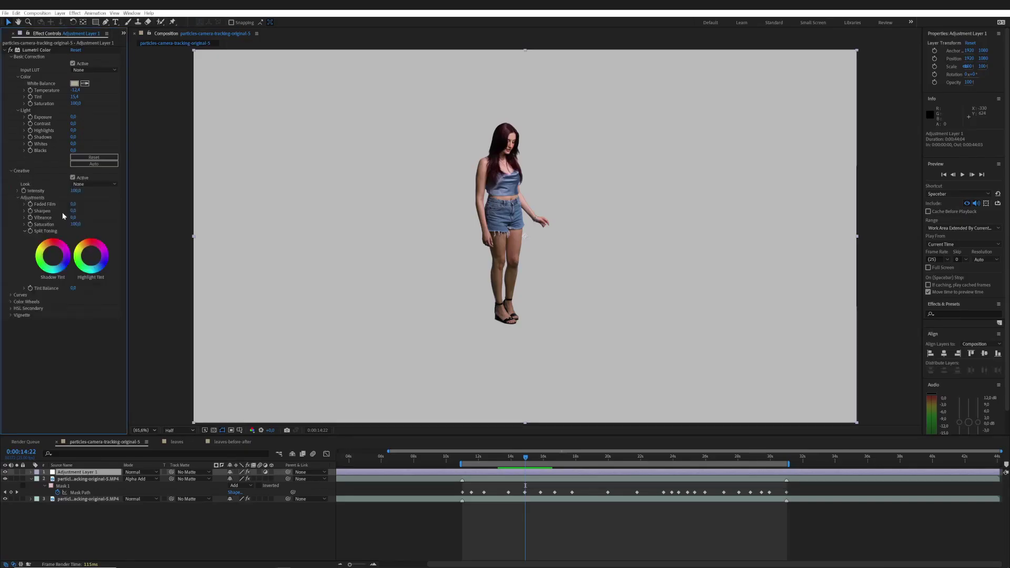
Expand Lumetri Color's Curves and raise the RGB curve to brighten the actor footage.
click(10, 294)
scroll(52, 237, down, 5)
drag(67, 147, 60, 145)
scroll(60, 146, up, 8)
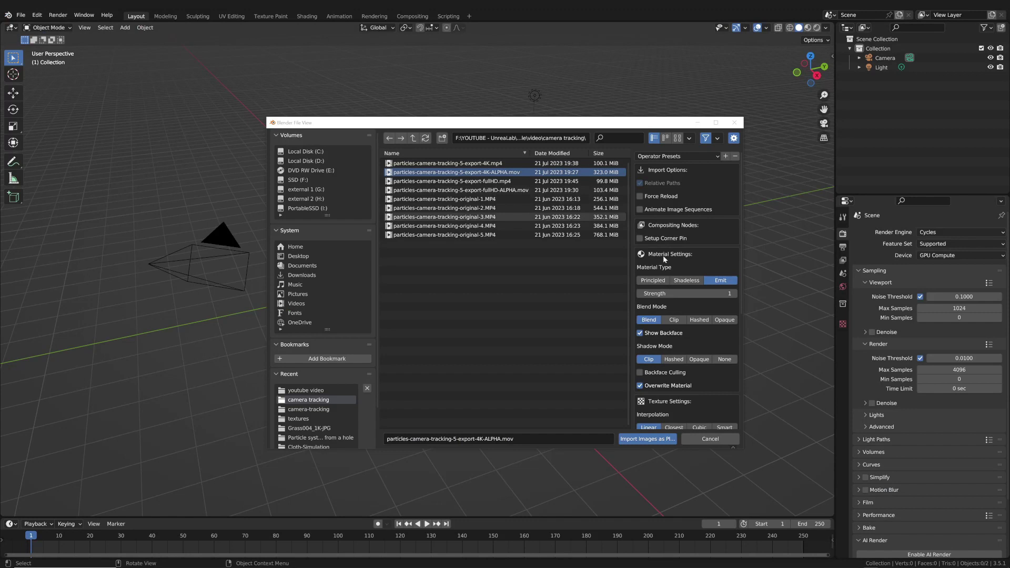
Import the 4K ALPHA video as a plane, then undo and re-import it with an Emit material.
click(653, 280)
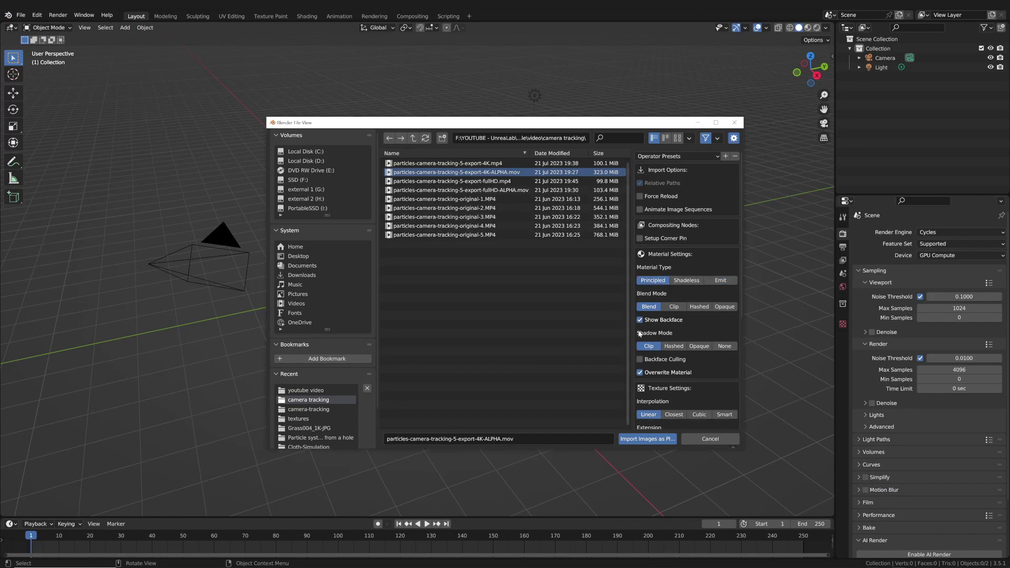
click(647, 438)
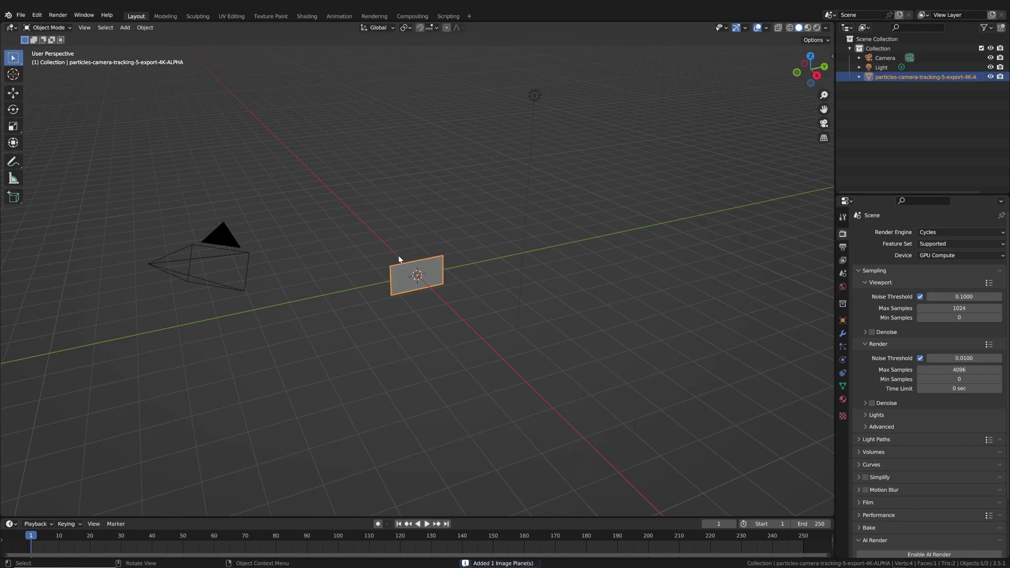
scroll(429, 276, up, 10)
middle_drag(472, 311, 476, 295)
key(ctrl+z)
key(shift+r)
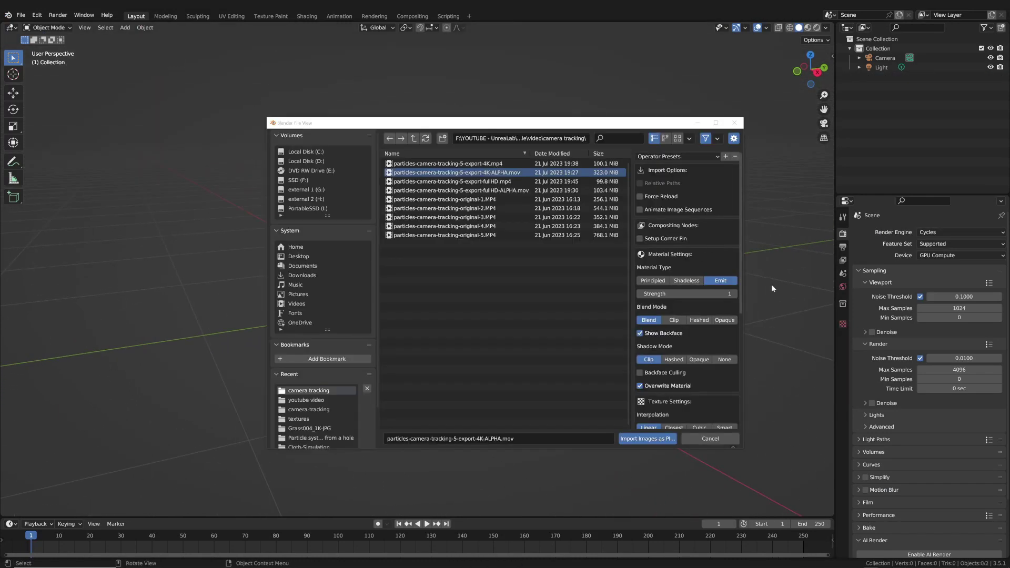
click(637, 439)
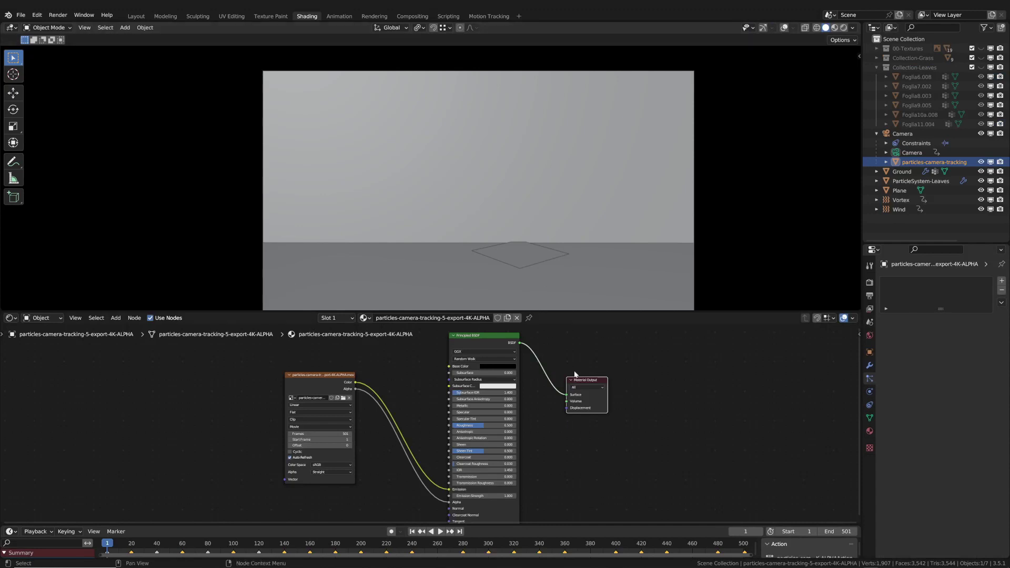
In Rendered shading, wire the video's Color output into the Principled BSDF Base Color instead of Emission.
click(844, 28)
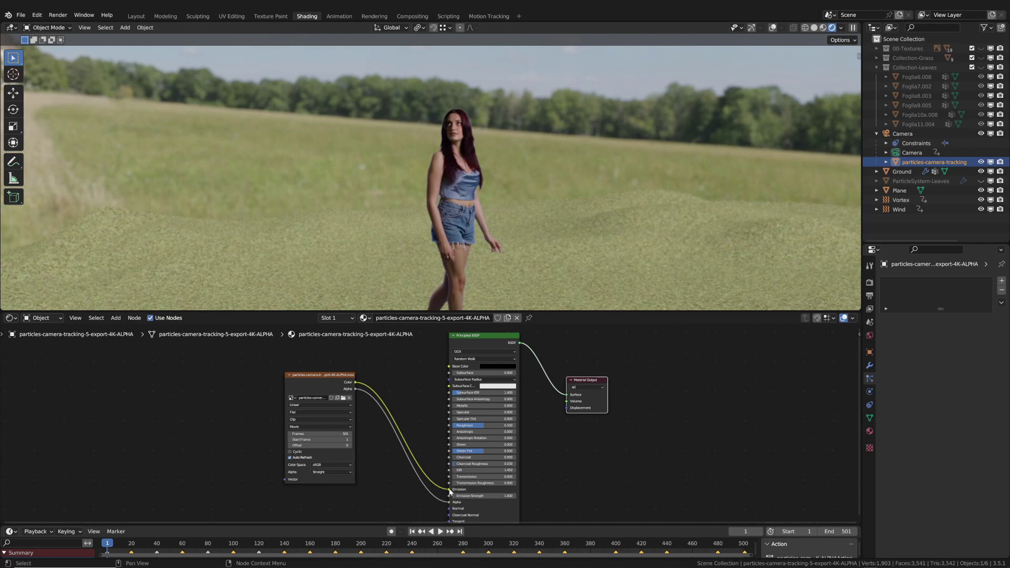
drag(448, 489, 449, 367)
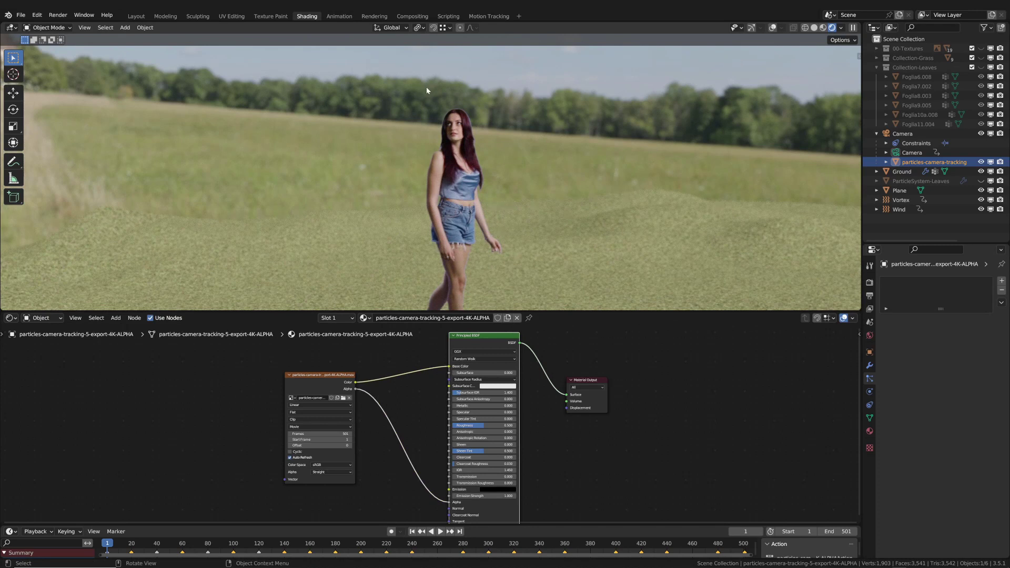
drag(449, 366, 451, 489)
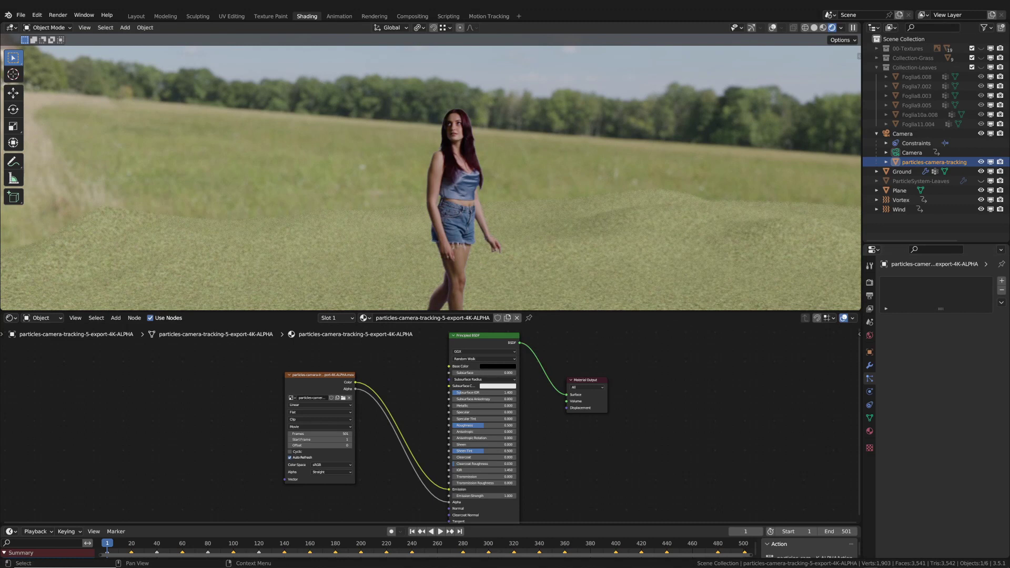
drag(452, 492, 453, 369)
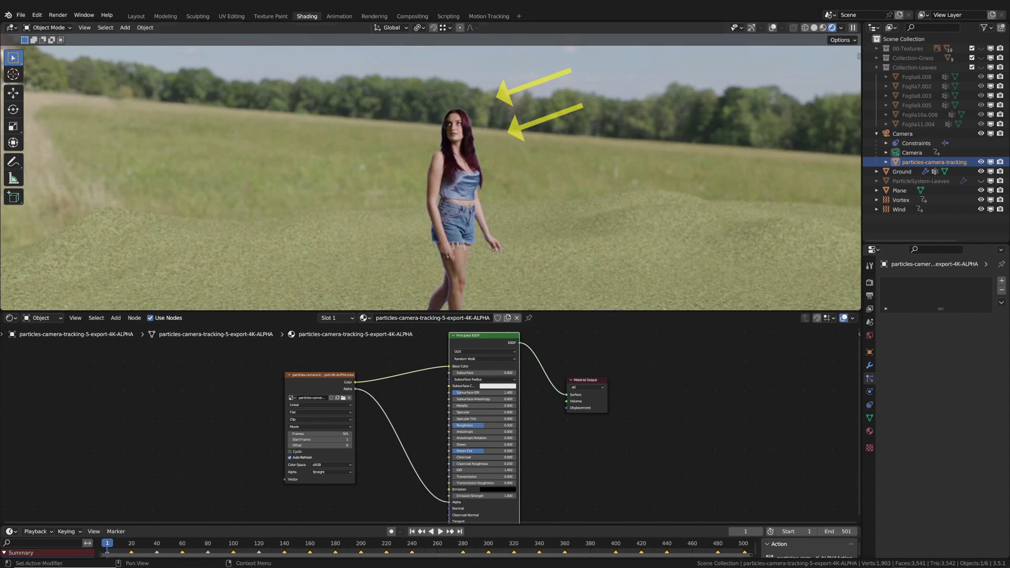
middle_drag(512, 150, 475, 146)
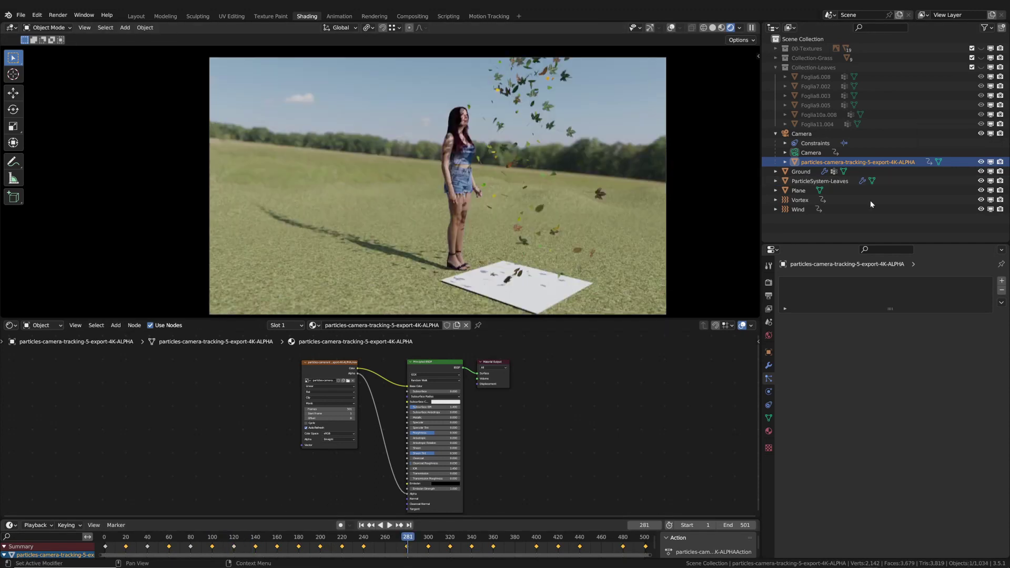
scroll(499, 133, up, 2)
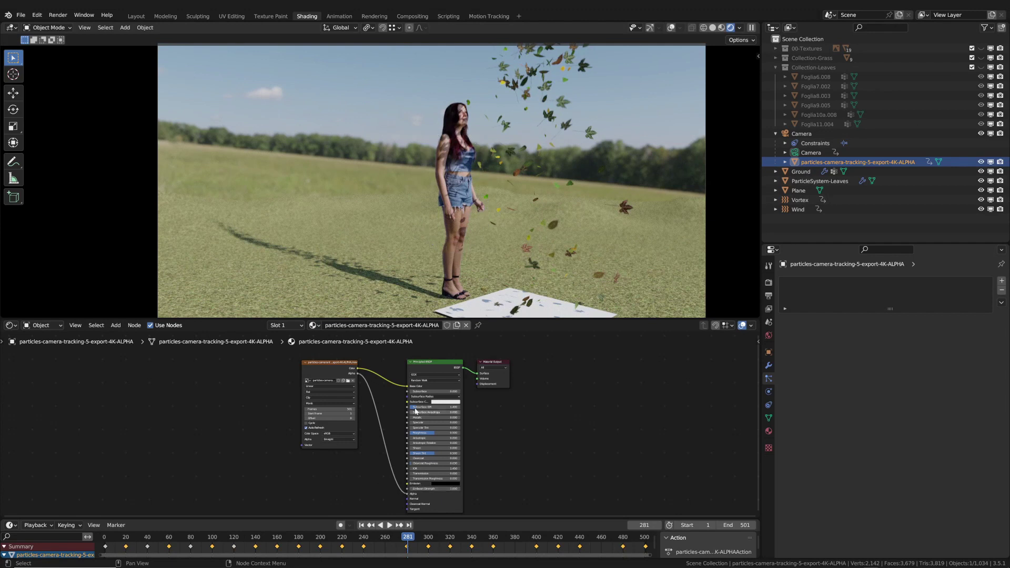
drag(408, 386, 406, 385)
drag(392, 421, 409, 485)
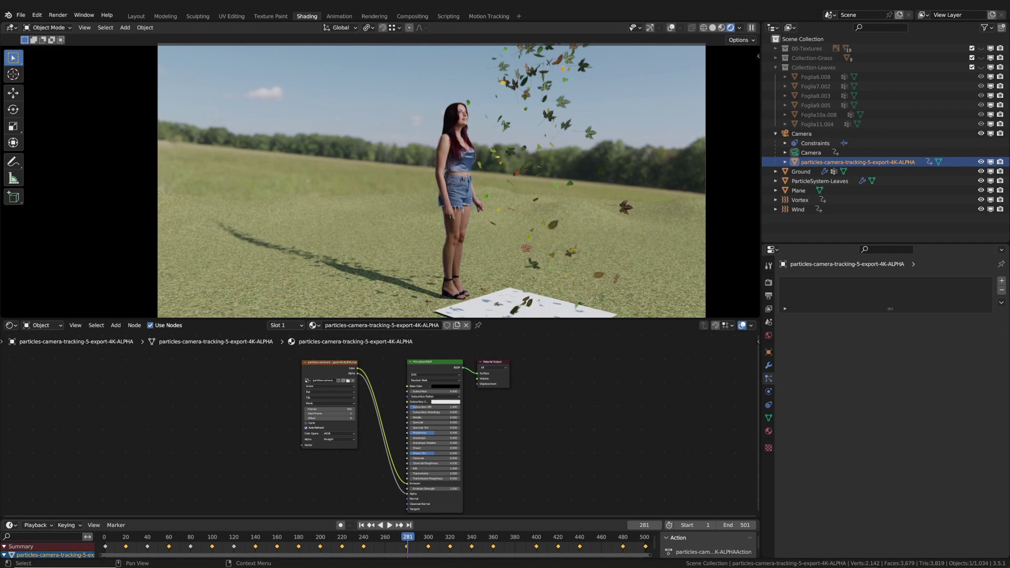
drag(407, 484, 408, 386)
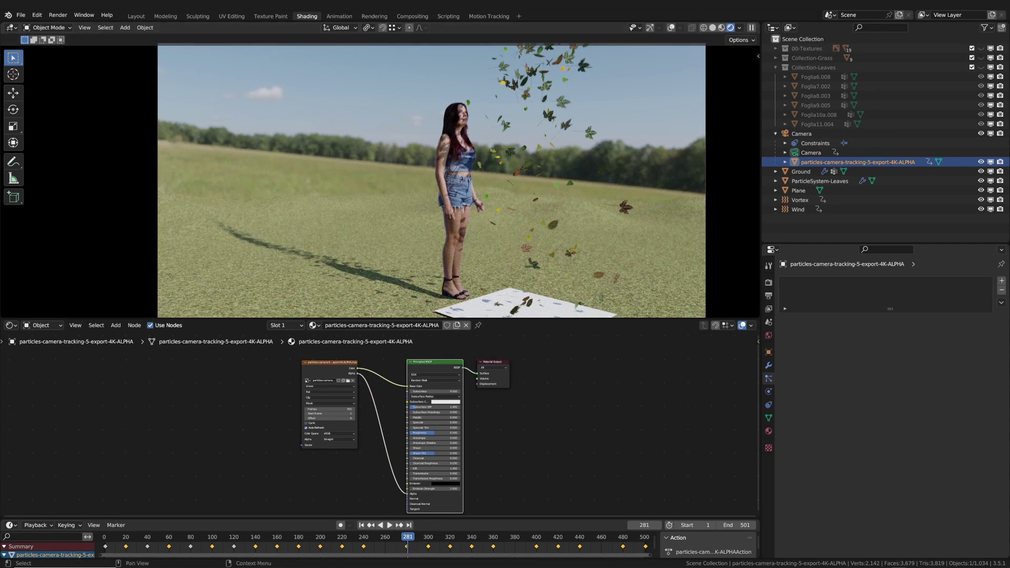
Preview the Layout scene rendered with gizmos and toolbar hidden, orbiting around the actor and sculpted ground.
click(137, 16)
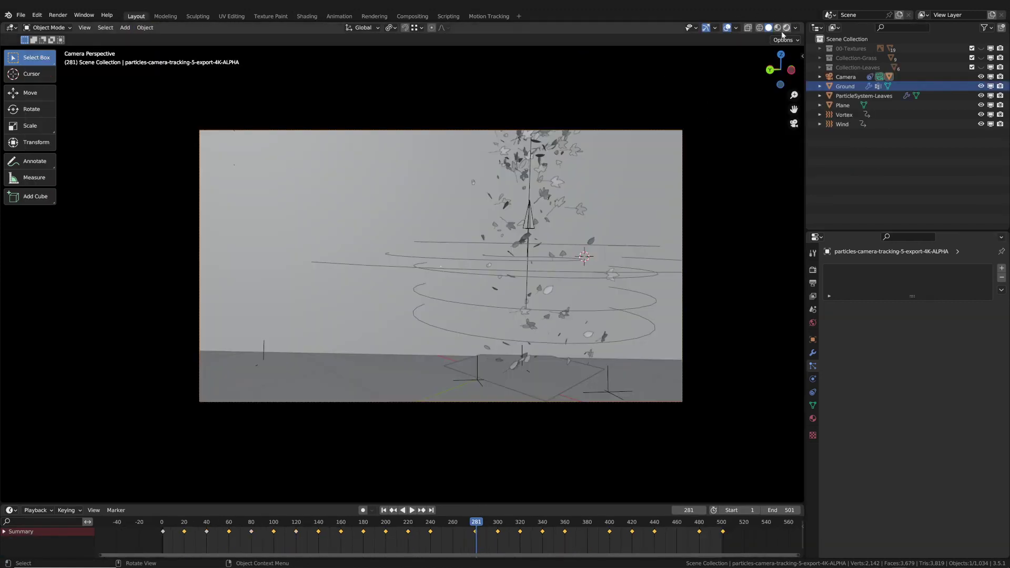
key(z)
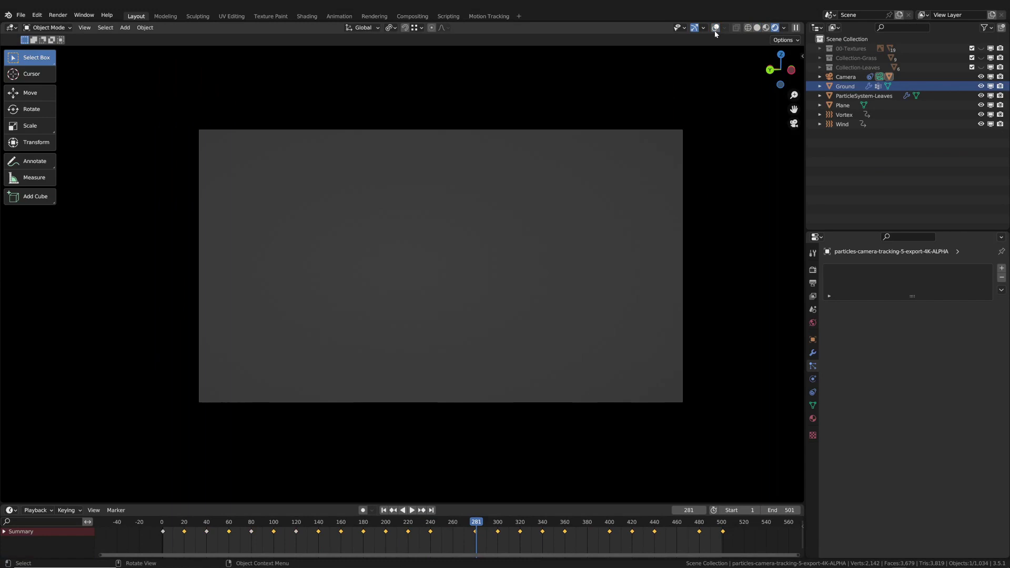
click(695, 28)
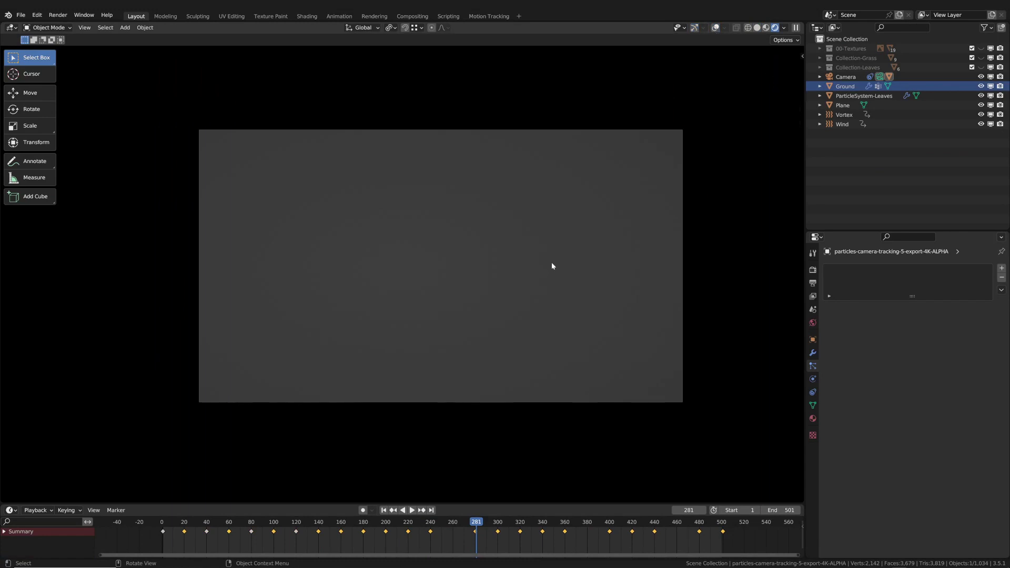
key(t)
middle_drag(464, 234, 493, 248)
mouse_move(438, 206)
middle_down()
mouse_move(424, 207)
mouse_move(442, 216)
middle_up()
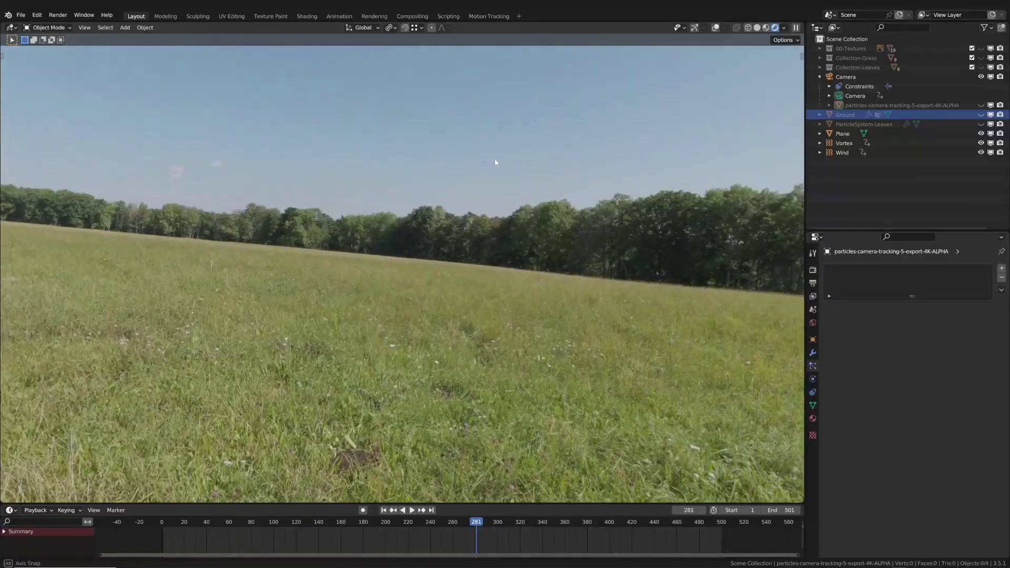
middle_drag(497, 160, 696, 162)
key(KP_0)
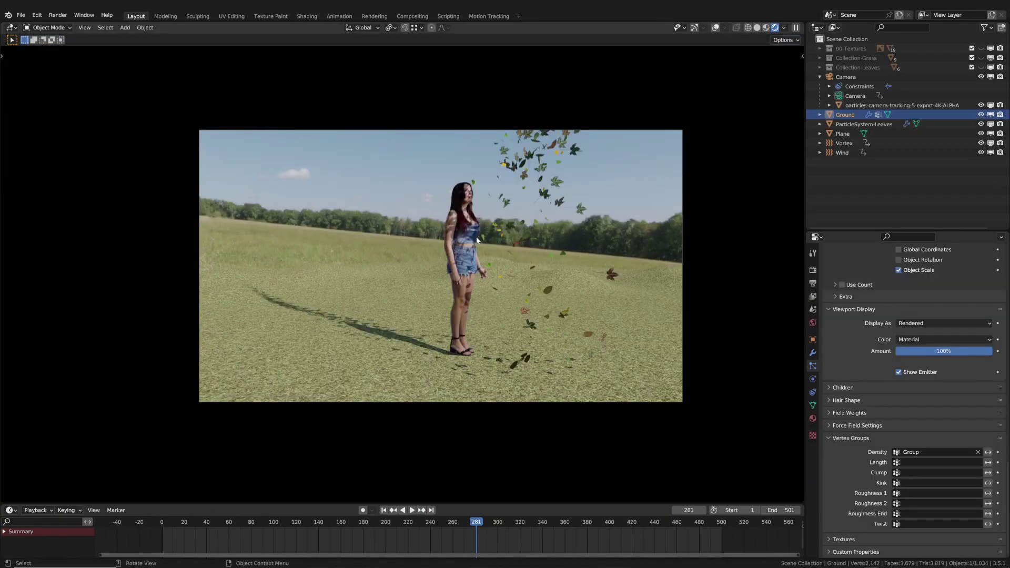
middle_drag(477, 240, 501, 232)
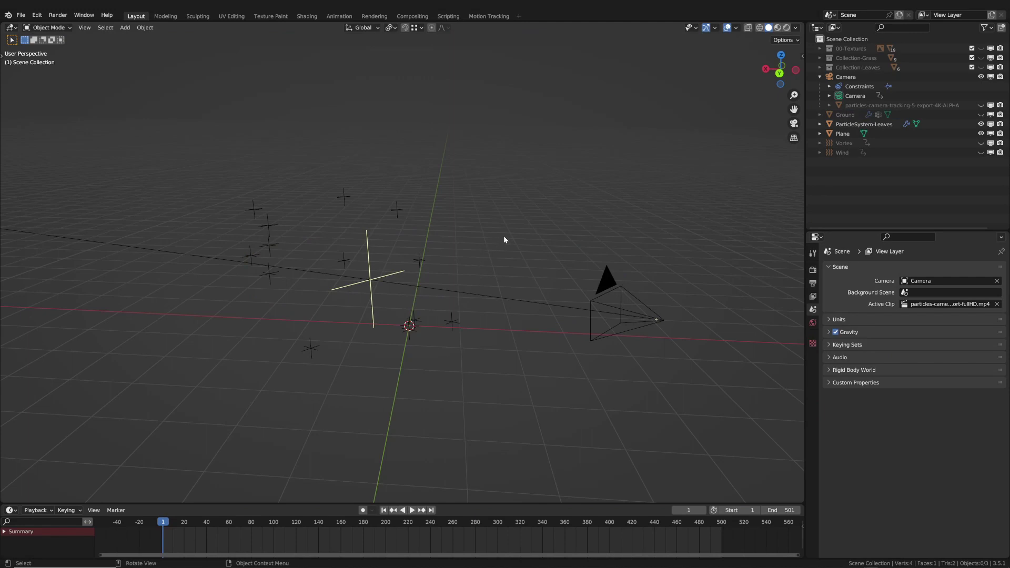
Add a new plane at the origin and scale it up to cover a large area.
key(shift+a)
mouse_move(504, 240)
click(559, 239)
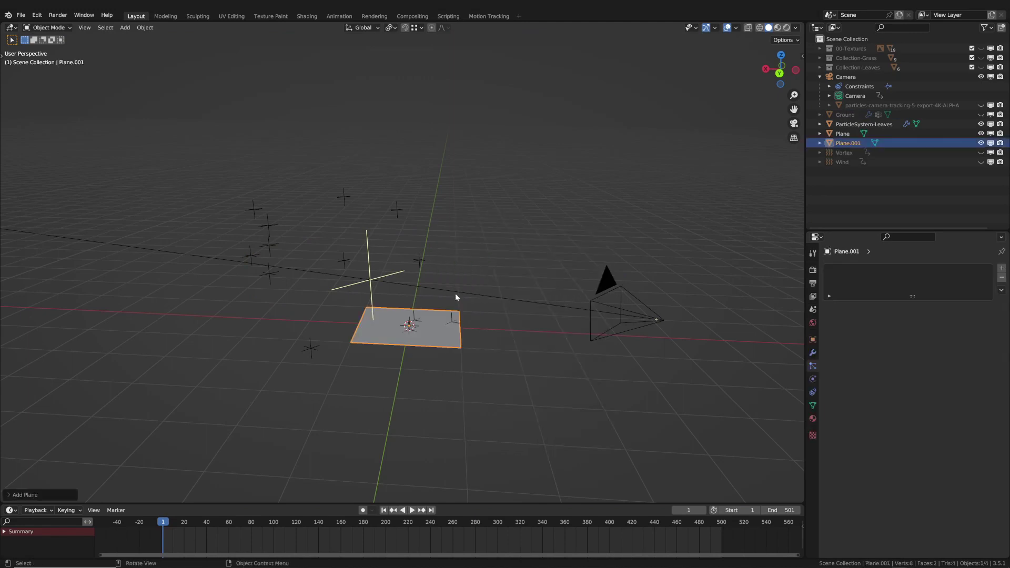
key(s)
key(Return)
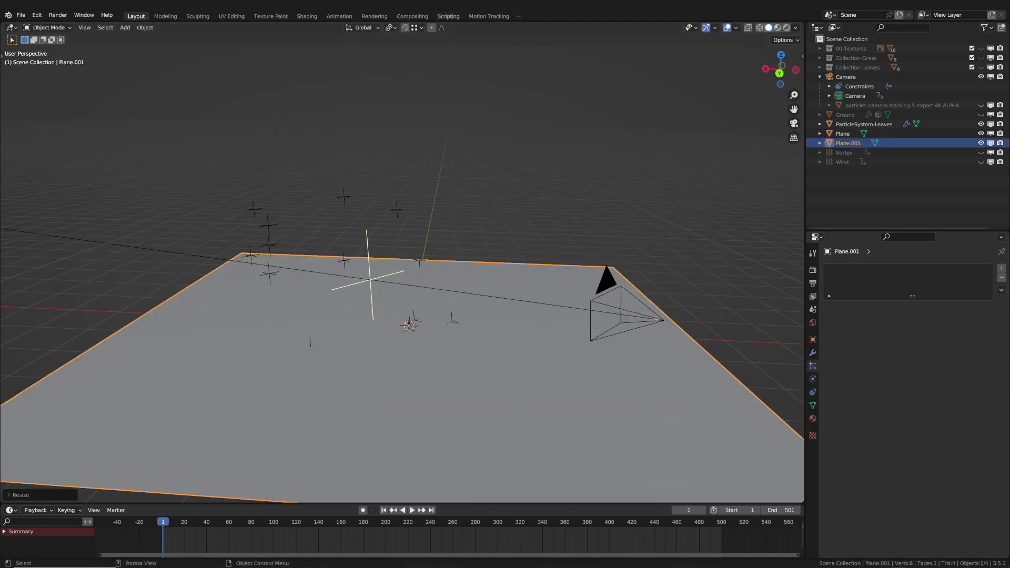
Unhide the actor footage plane, inspect Plane.001's Grass material, and delete the extra plane.
click(307, 16)
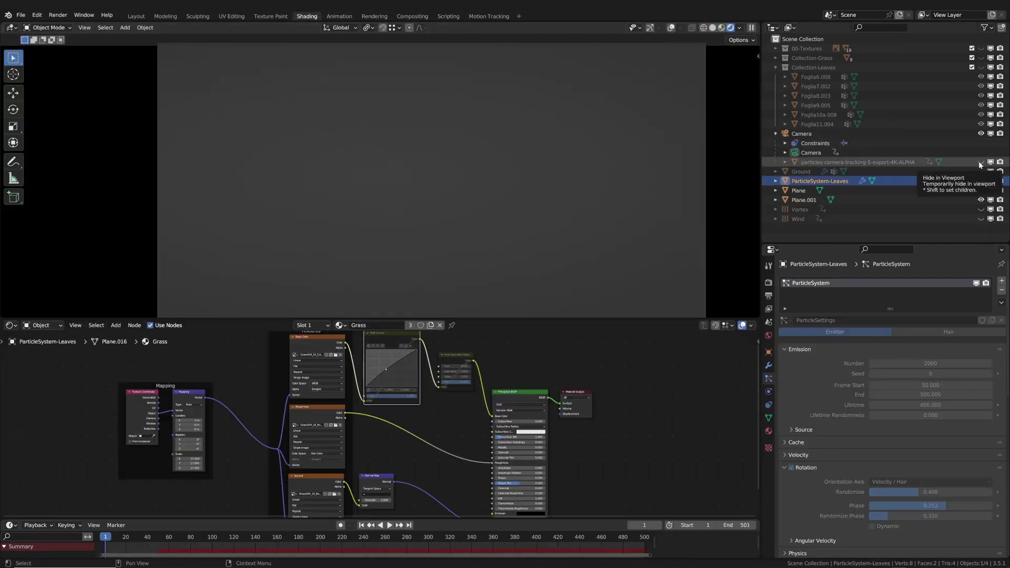
click(981, 162)
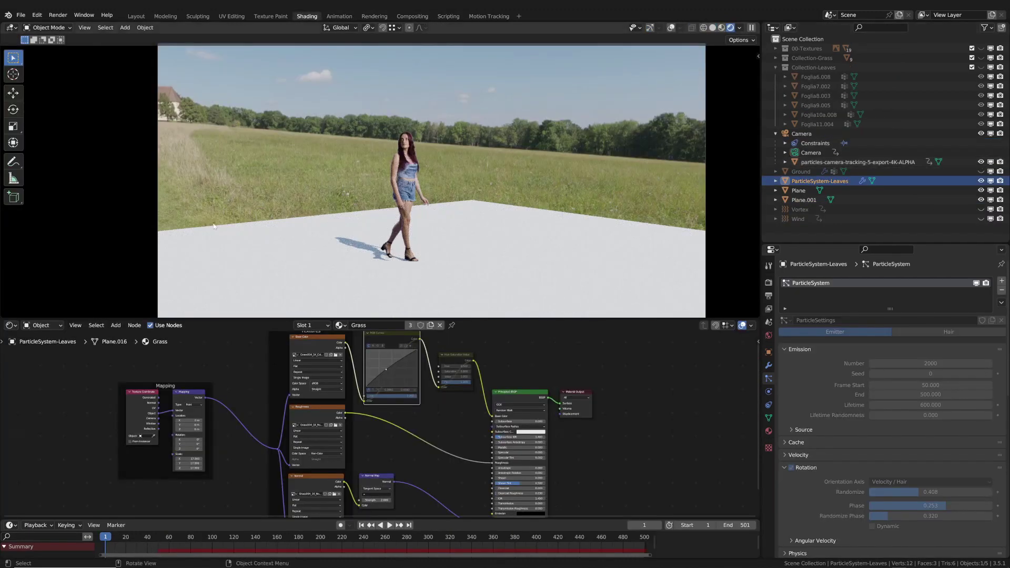
click(575, 206)
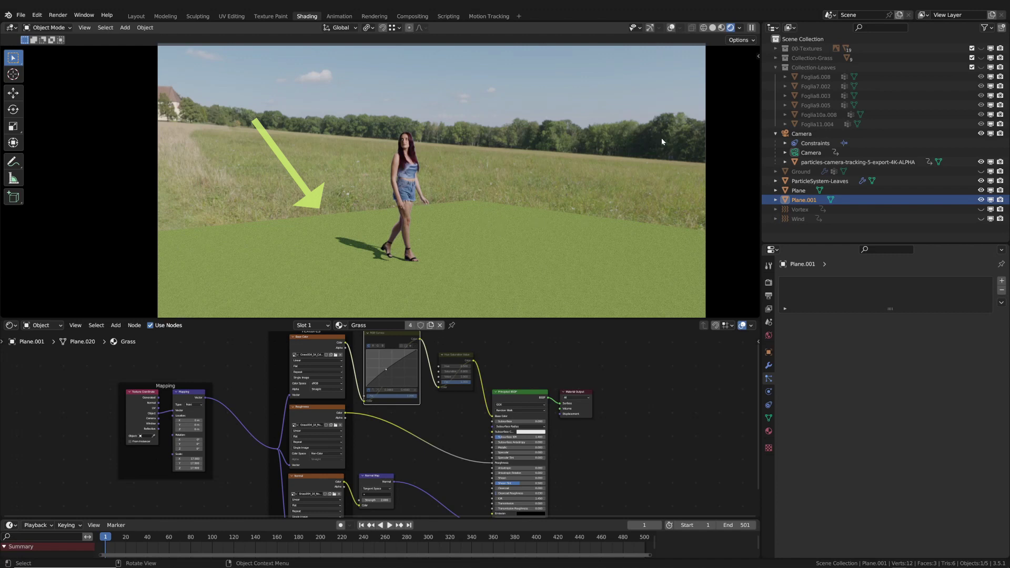
click(136, 16)
key(x)
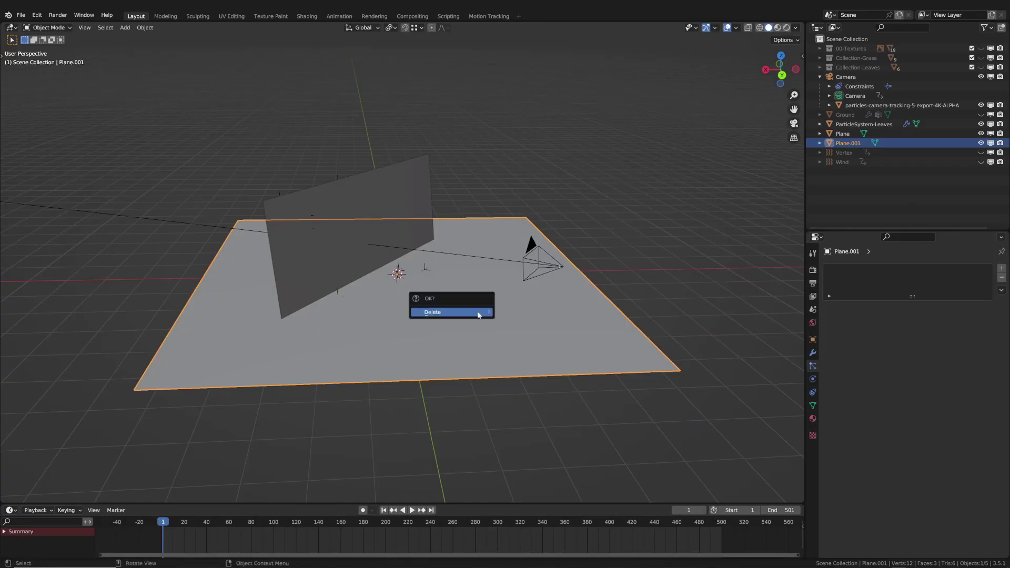
click(440, 317)
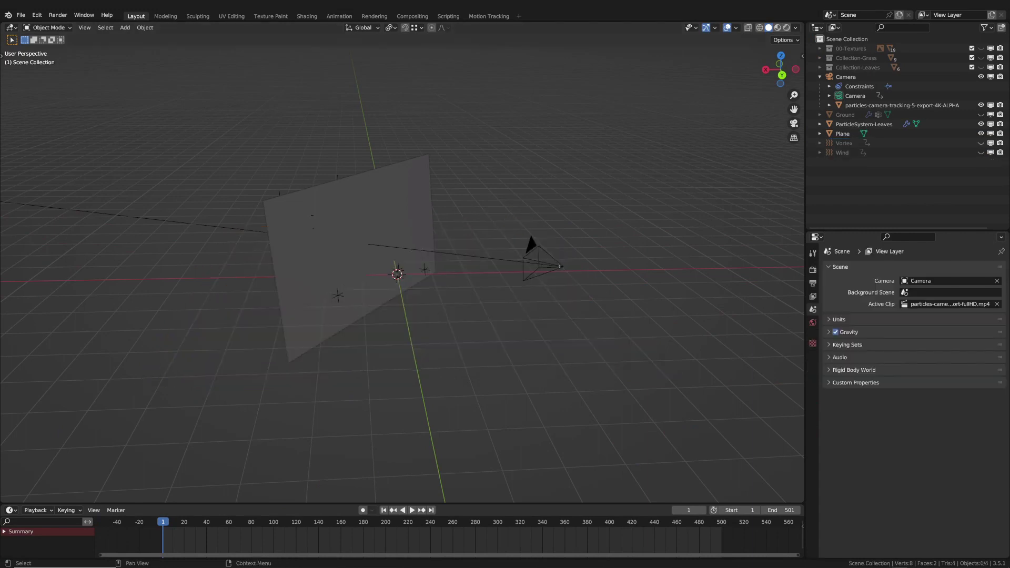
Add a circle mesh, enlarge it greatly, and view it in wireframe.
middle_drag(413, 229, 448, 260)
key(shift+a)
mouse_move(451, 268)
click(500, 287)
key(s)
click(142, 200)
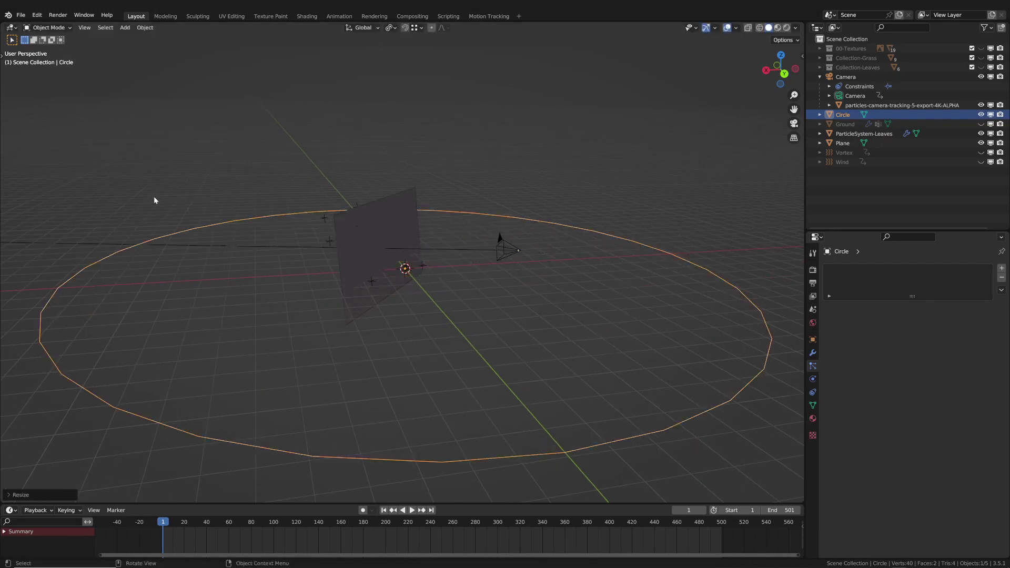
mouse_move(282, 271)
middle_down()
mouse_move(268, 289)
mouse_move(278, 286)
middle_up()
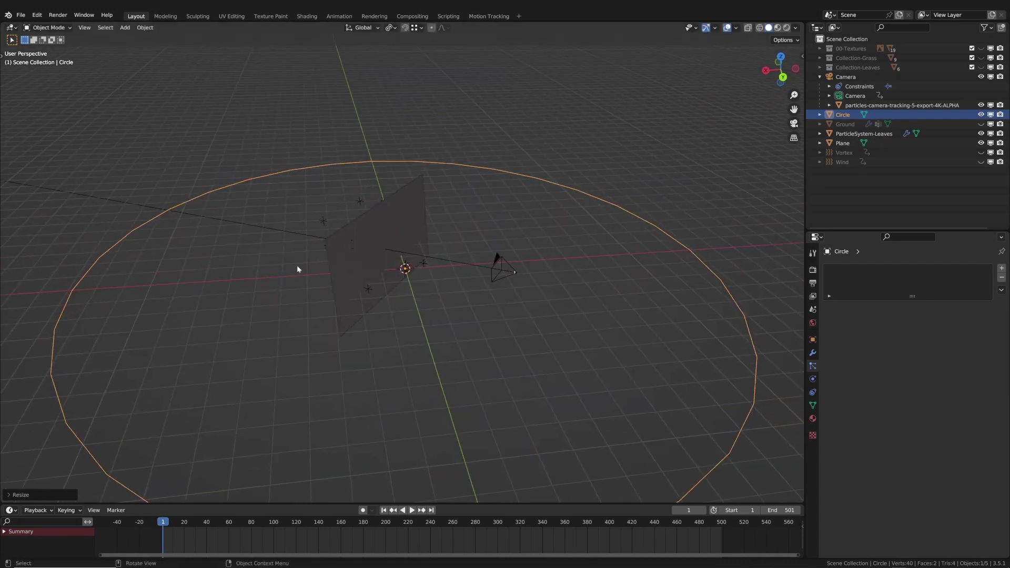
key(shift+z)
scroll(414, 215, down, 3)
Grid Fill the circle with faces in Edit Mode, then return to Object Mode.
click(48, 28)
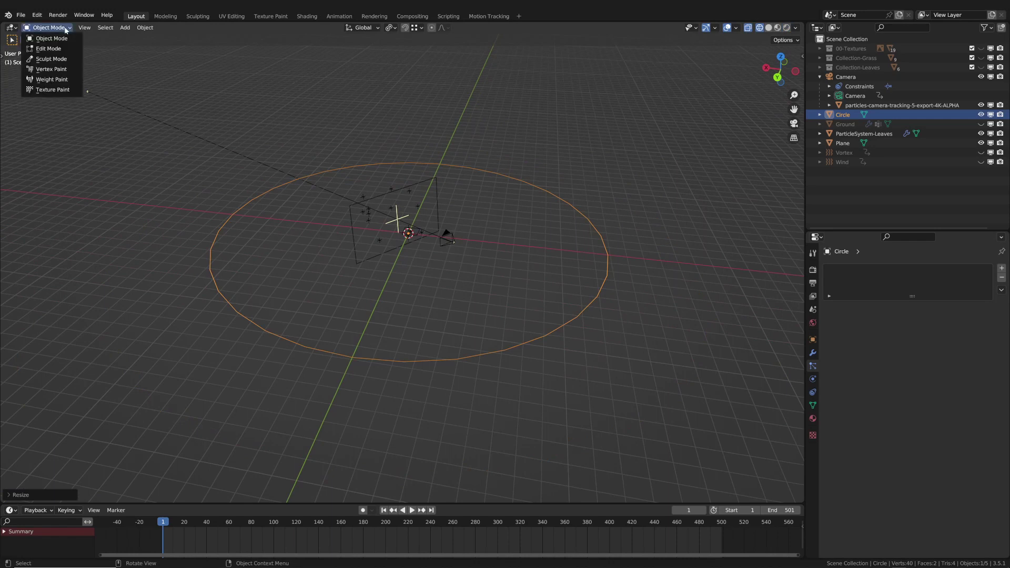
click(52, 49)
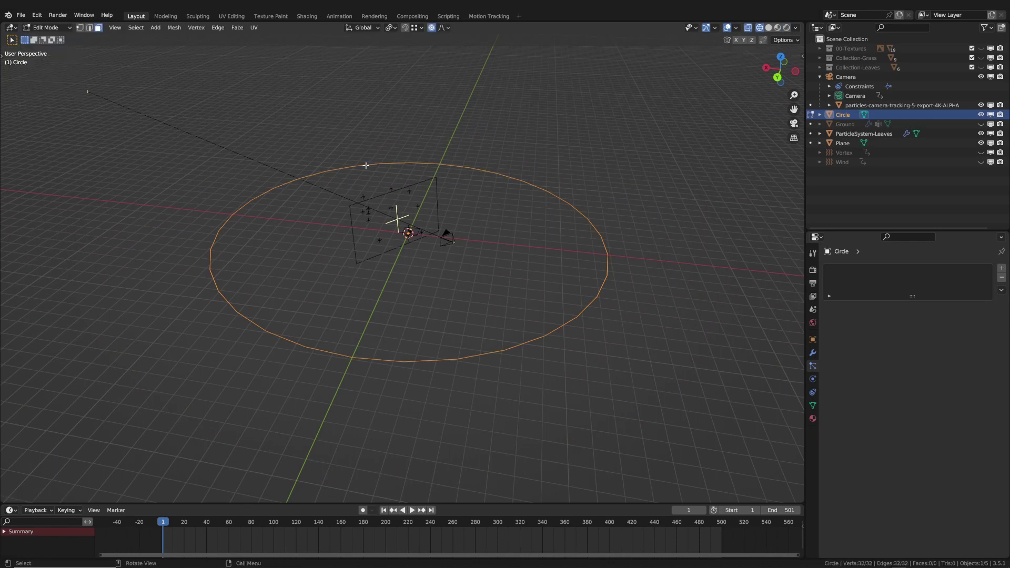
click(196, 27)
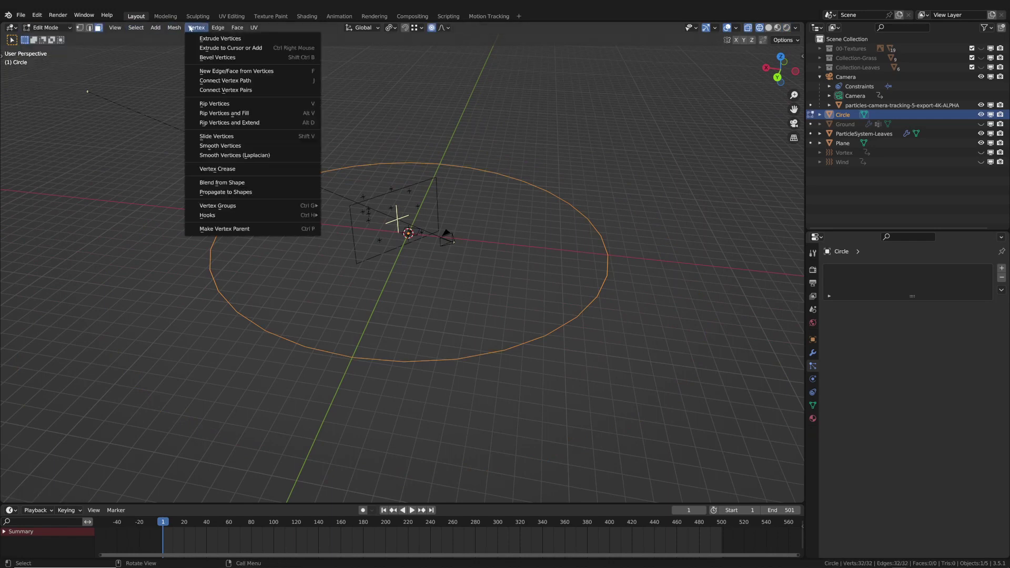
mouse_move(218, 29)
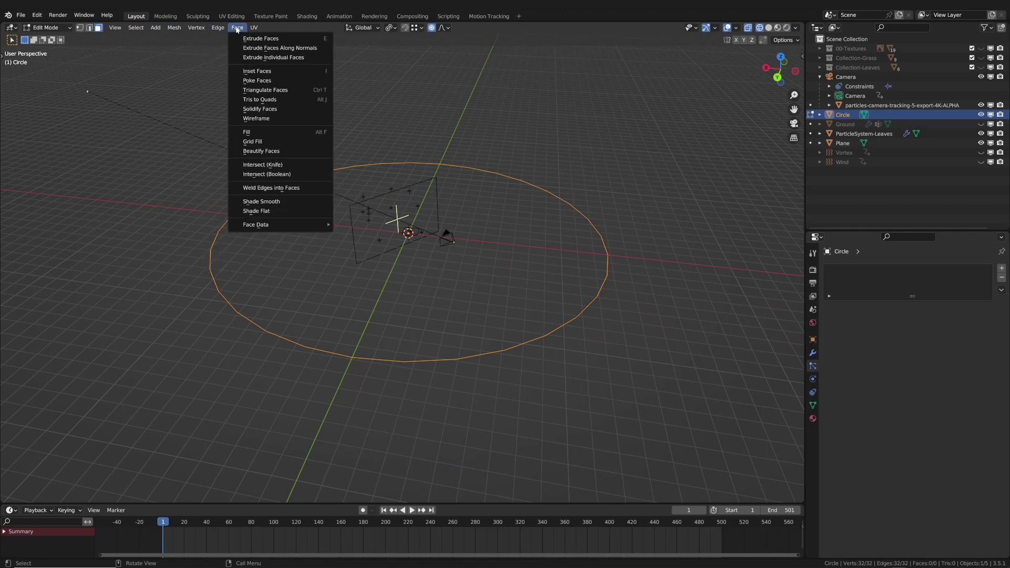
click(279, 143)
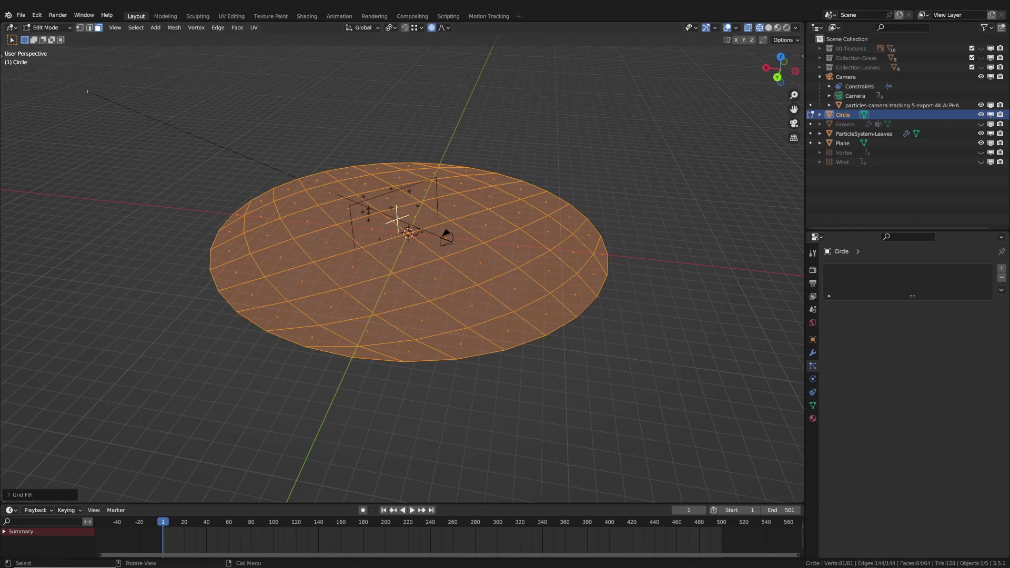
click(47, 27)
click(47, 36)
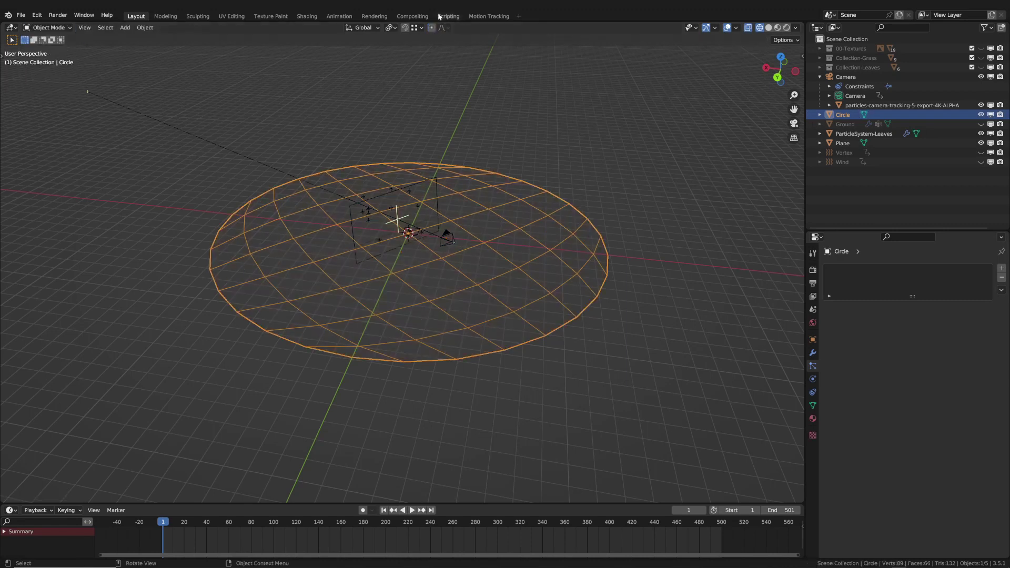
Assign the Grass material to the Circle disc and preview it in Rendered shading.
click(307, 16)
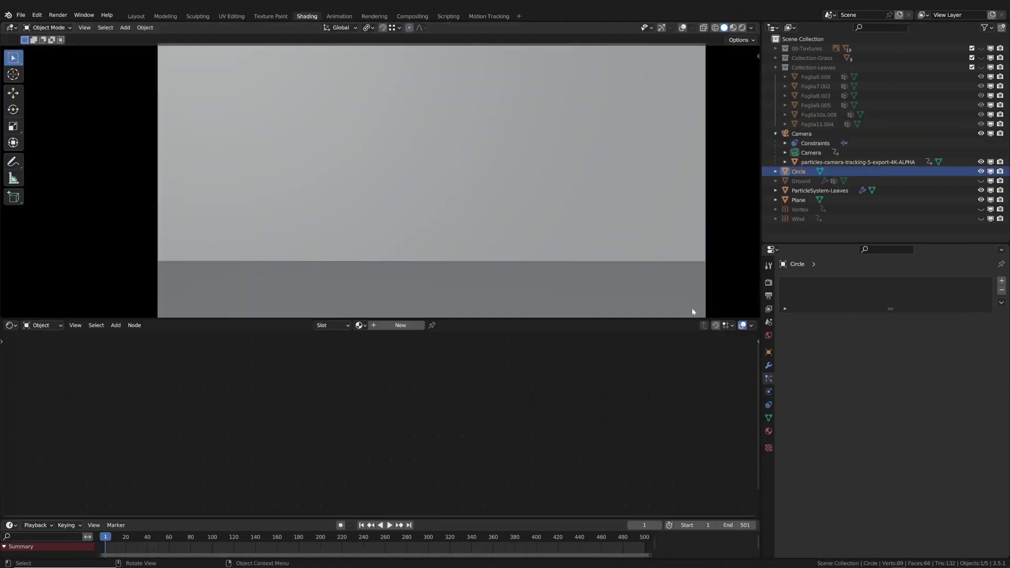
click(361, 325)
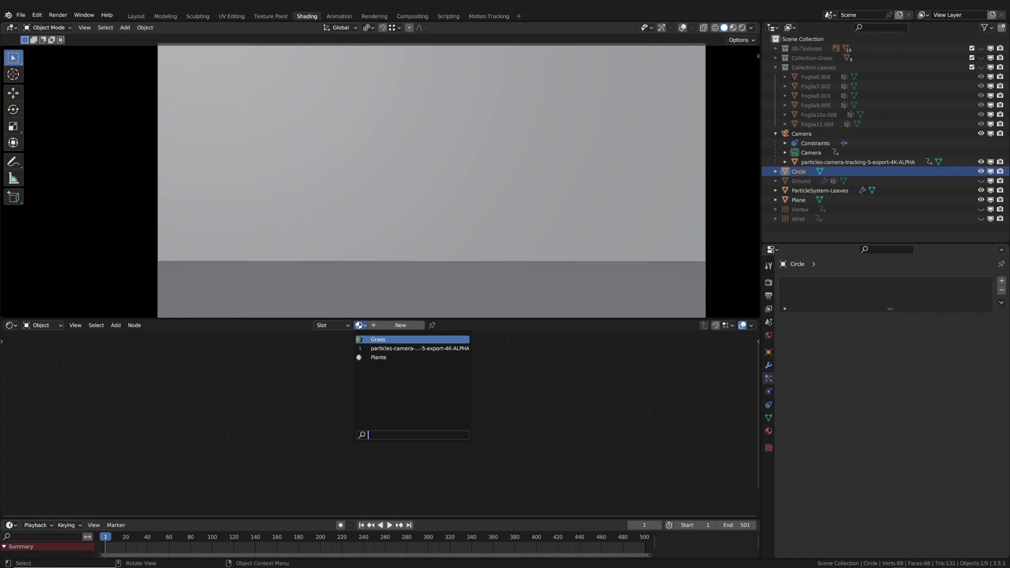
click(374, 340)
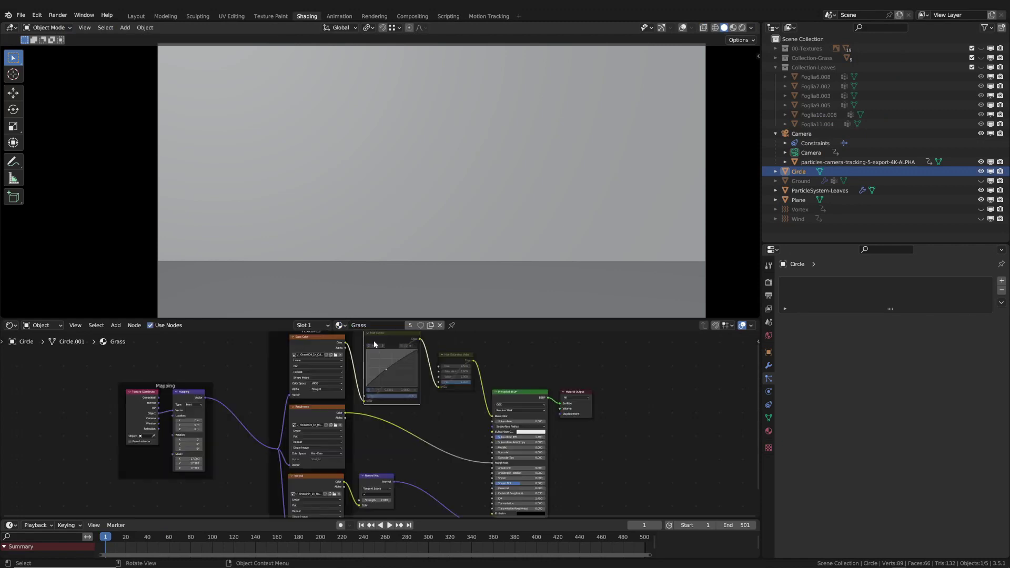
click(742, 27)
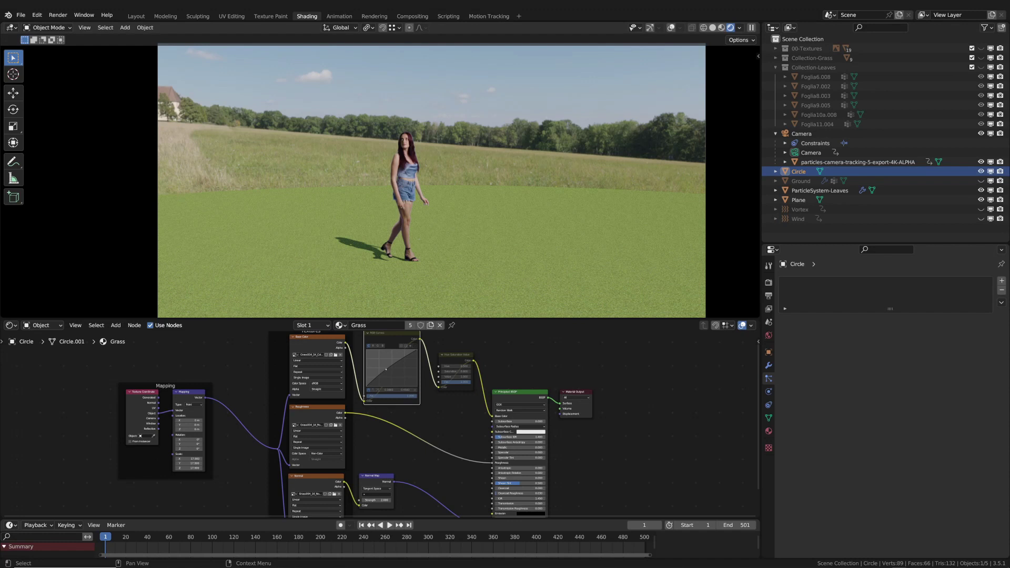
Select the Circle disc and apply its scale.
click(579, 206)
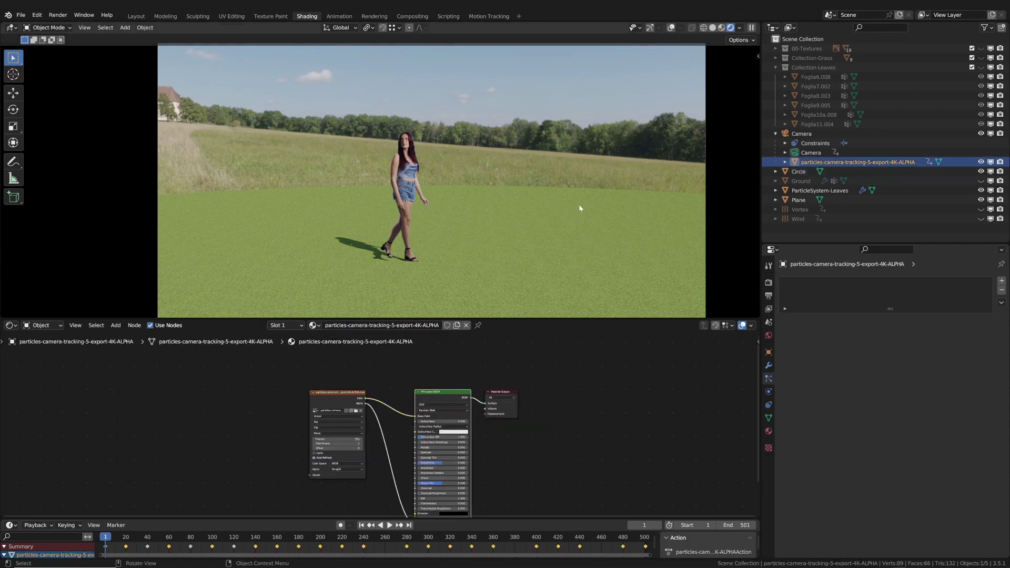
click(531, 237)
key(ctrl+a)
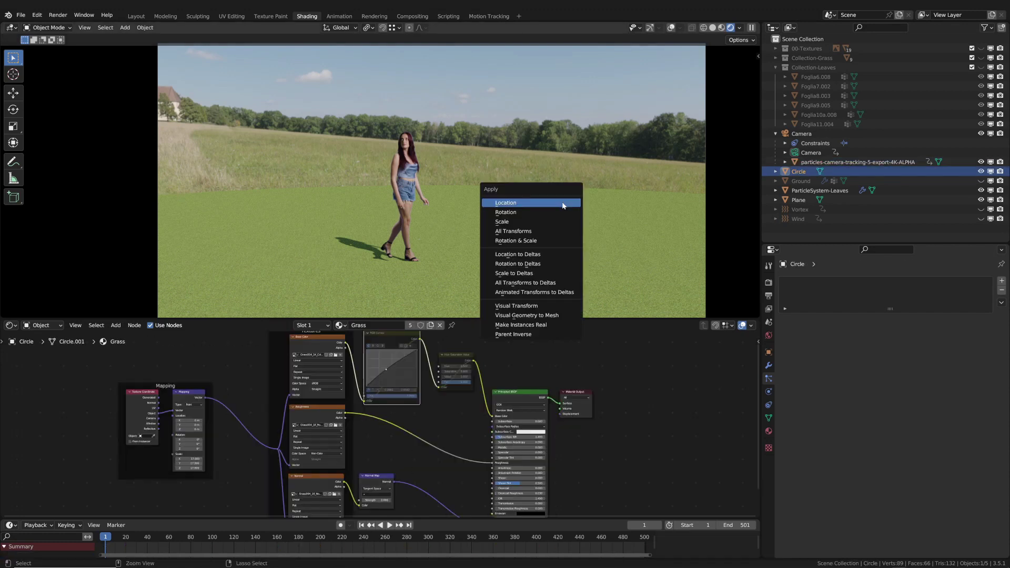
click(517, 223)
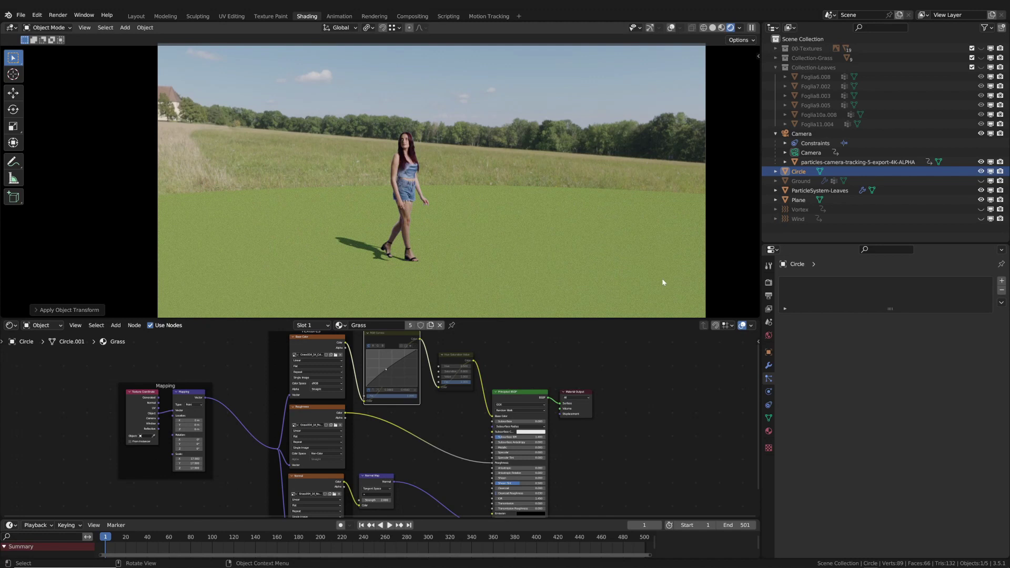
Unmute the Grass material's RGB Curves and Hue Saturation Value nodes.
middle_drag(432, 355, 485, 389)
scroll(484, 391, up, 2)
scroll(485, 388, up, 2)
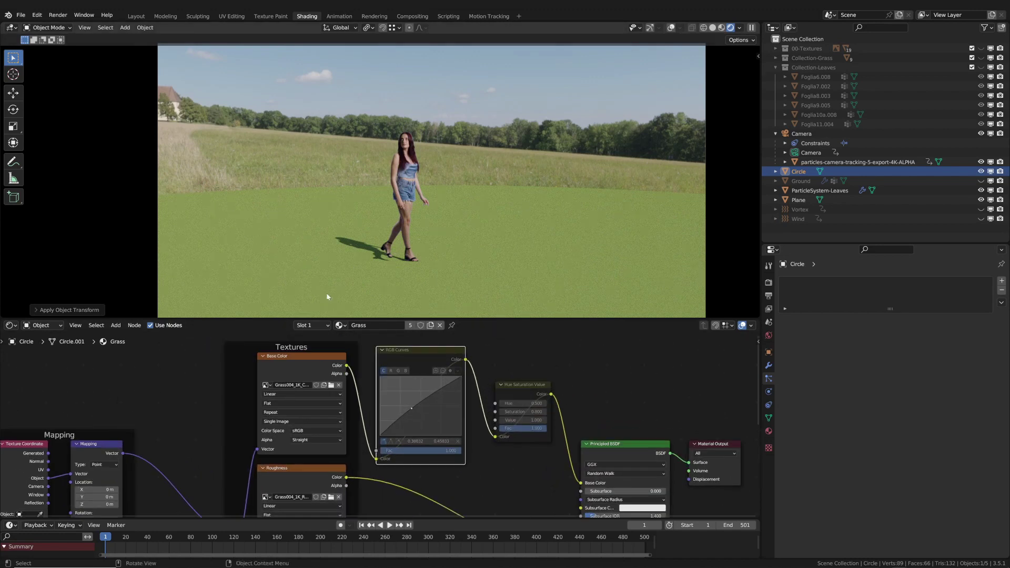
drag(412, 355, 409, 352)
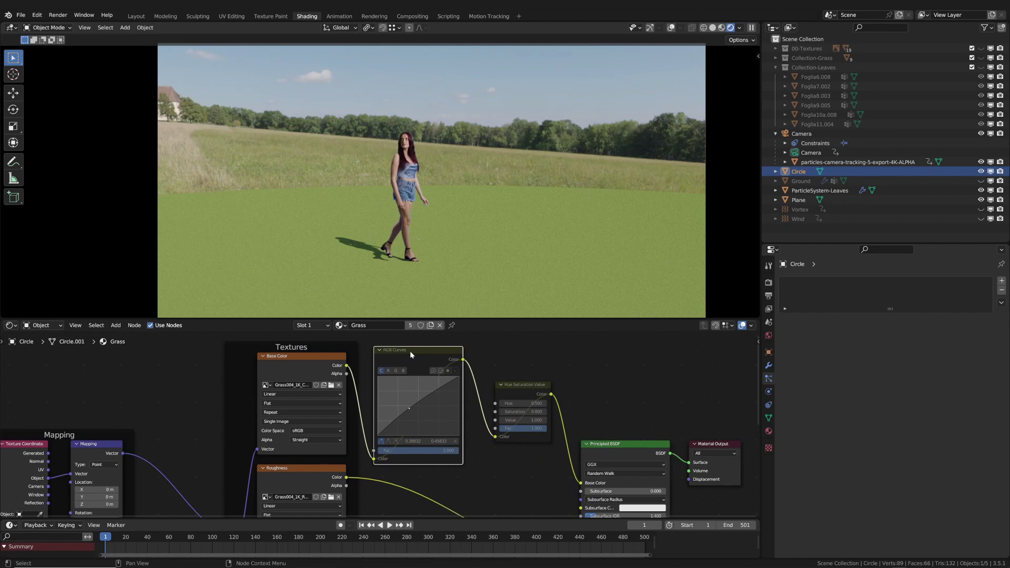
key(m)
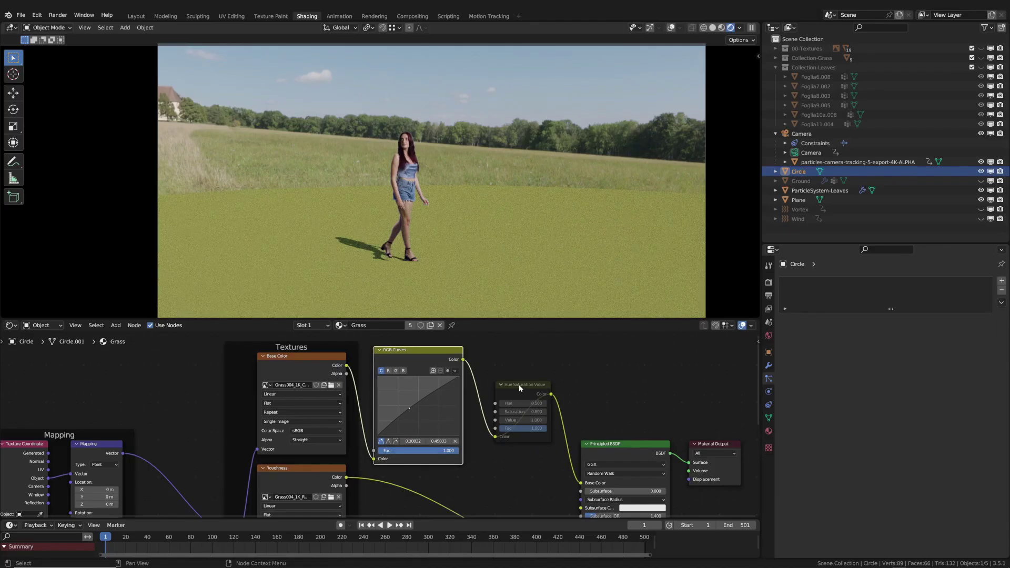
click(520, 384)
key(m)
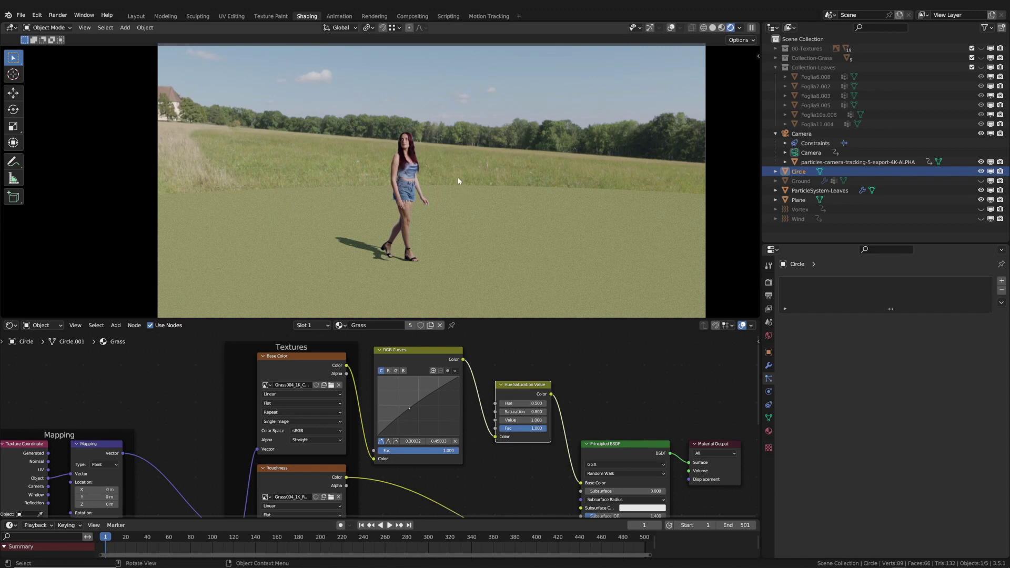
At frame 206, reshape the RGB curve and pull a green-curve point down to retone the grass.
click(327, 538)
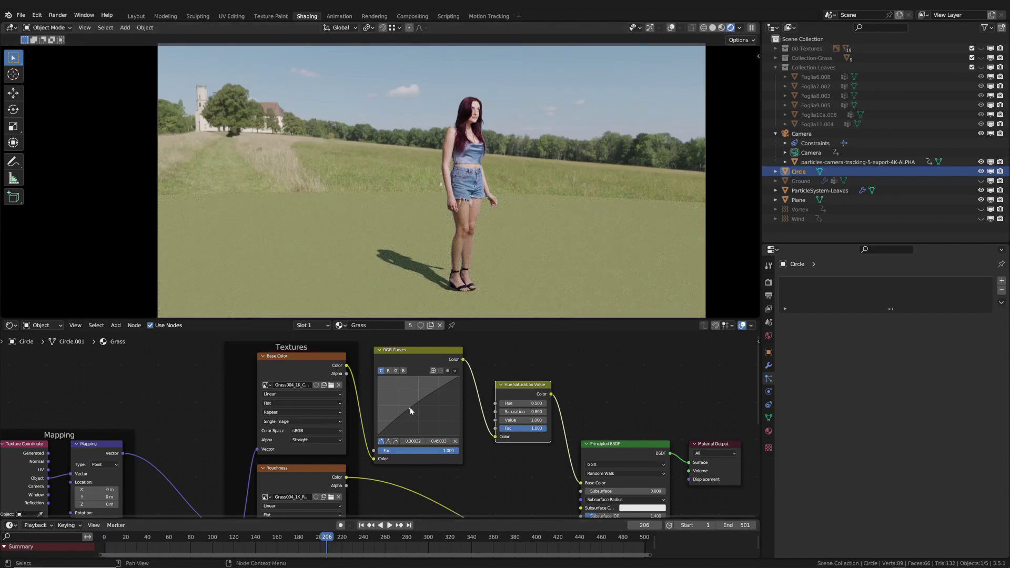
drag(409, 406, 410, 410)
scroll(520, 418, up, 1)
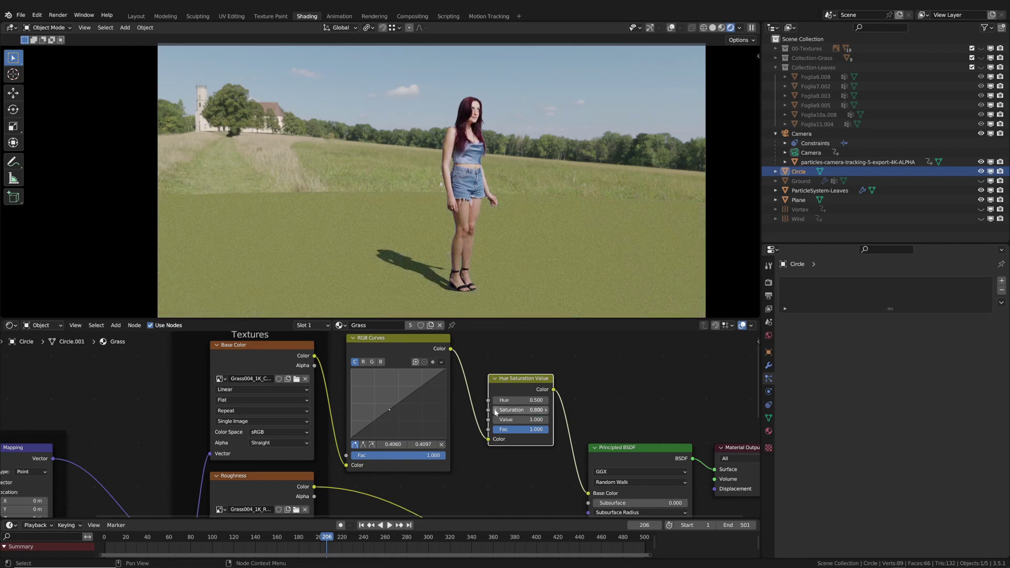
mouse_move(389, 413)
mouse_down()
mouse_move(390, 398)
mouse_move(392, 418)
mouse_up()
click(373, 362)
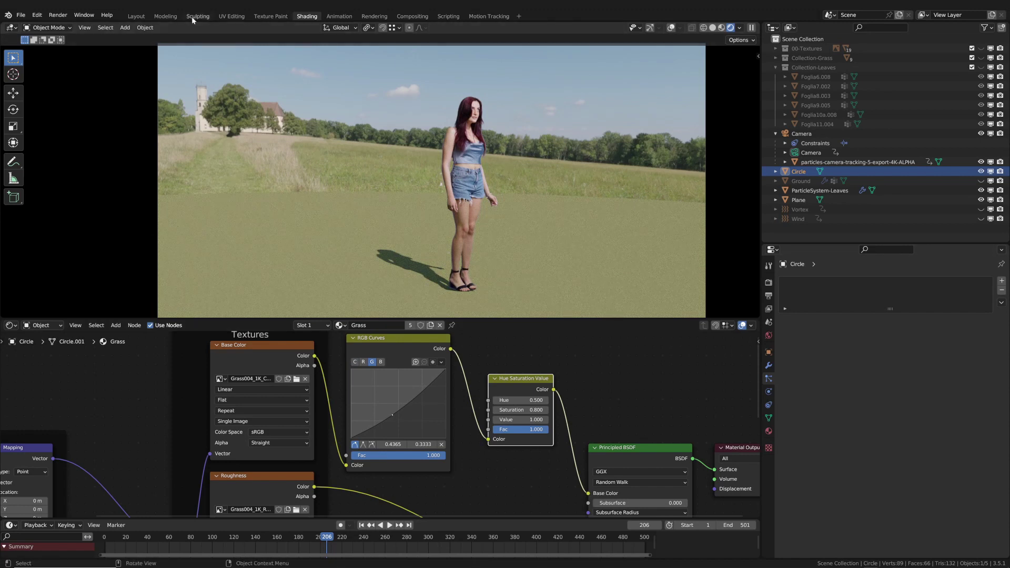
In Layout, hide the Circle disc, unhide the Ground, and switch to solid shading.
click(136, 17)
click(981, 114)
click(981, 124)
key(shift+z)
scroll(394, 287, up, 5)
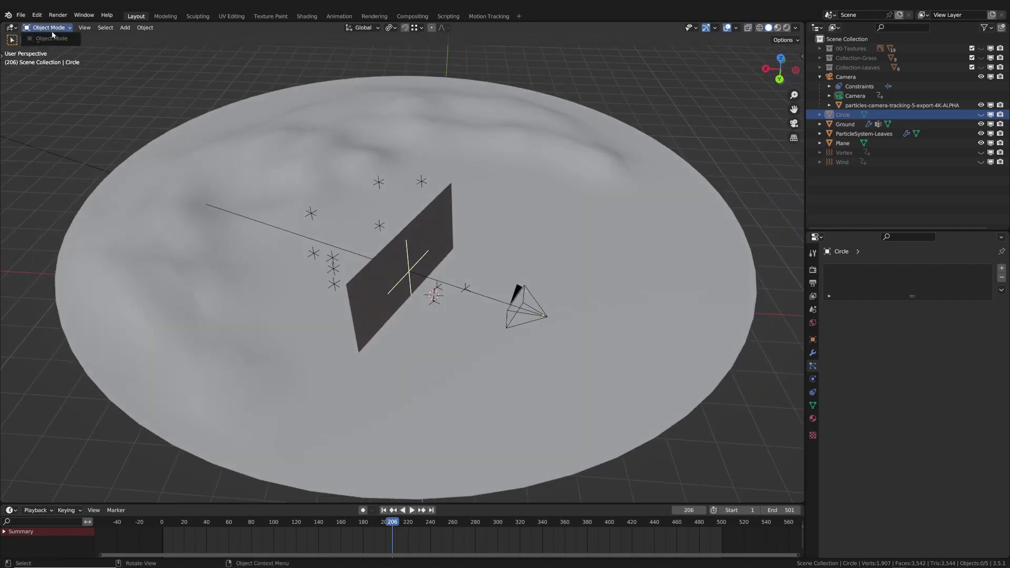
Sculpt a bump into the Ground with an enlarged brush, then return to Object Mode.
click(162, 153)
click(48, 28)
click(52, 59)
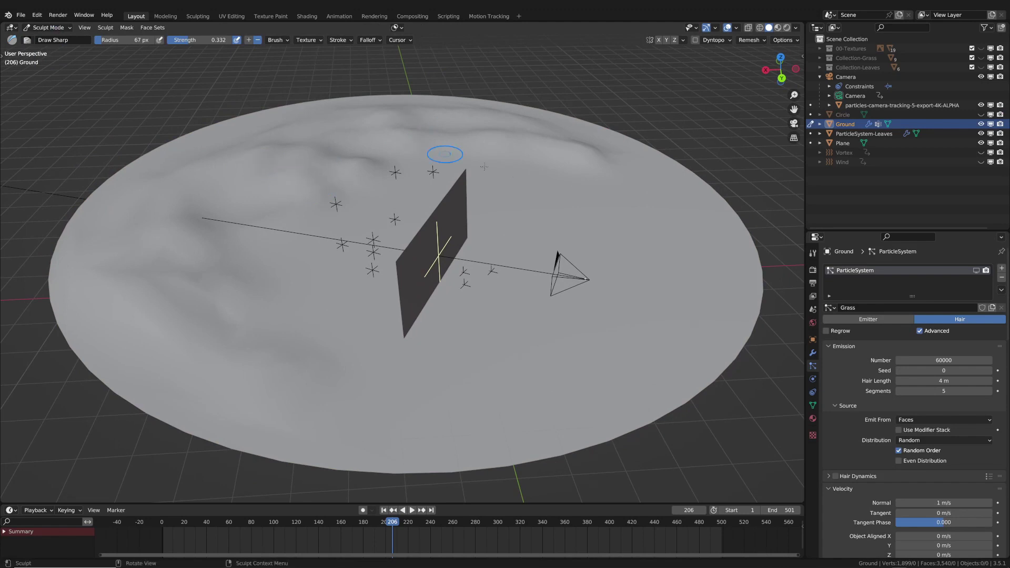
middle_drag(521, 166, 398, 191)
key(f)
click(452, 219)
mouse_move(452, 219)
mouse_down()
mouse_move(489, 262)
mouse_move(490, 236)
mouse_up()
drag(422, 210, 368, 205)
mouse_move(368, 206)
middle_down()
mouse_move(316, 226)
mouse_move(340, 214)
middle_up()
click(49, 27)
click(48, 40)
View the scene through the camera in Rendered shading with overlays hidden.
key(KP_0)
click(786, 27)
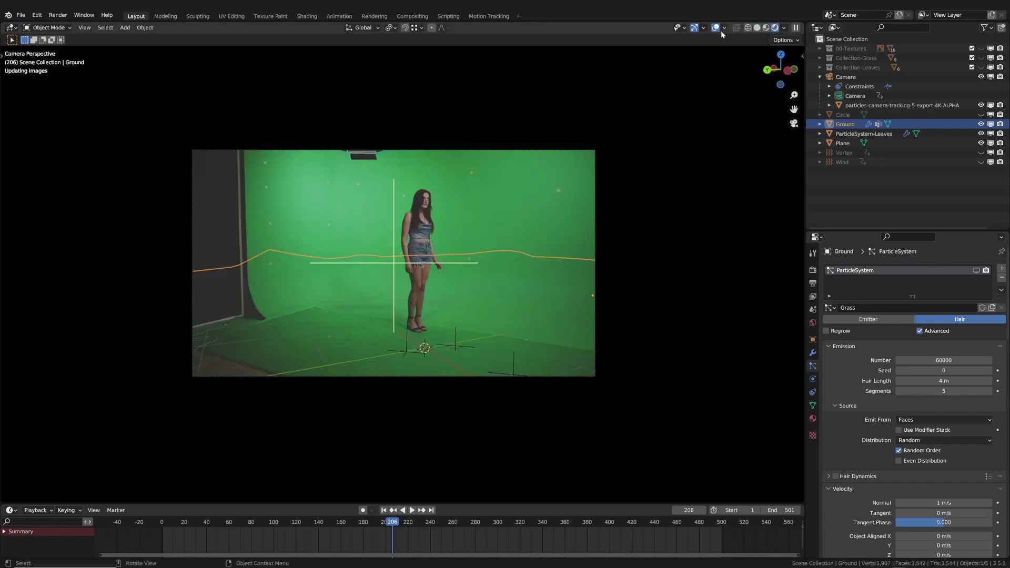
click(716, 27)
scroll(409, 235, up, 3)
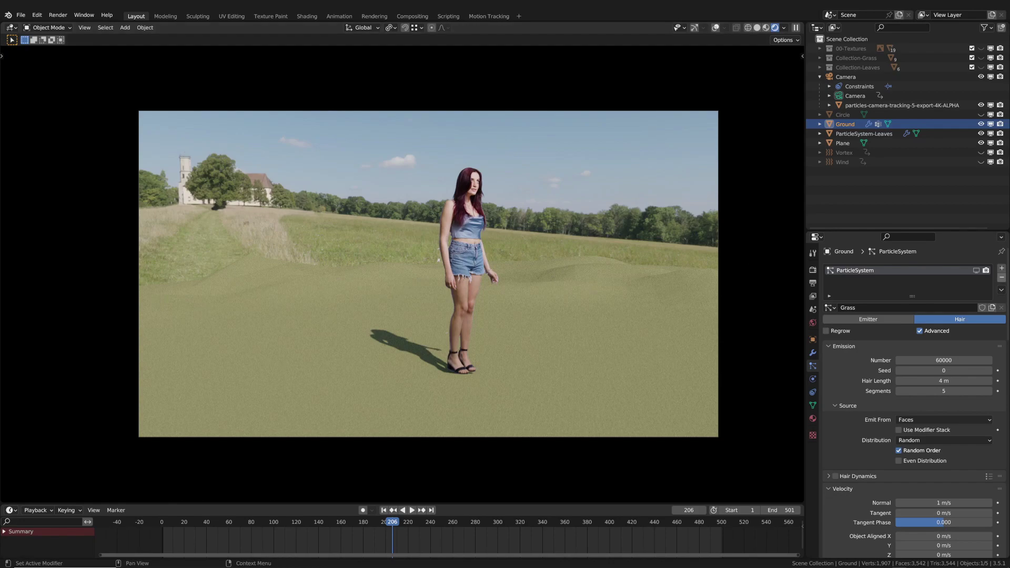
Set the grass texture's Mapping Scale X, Y and Z to 3.3.
click(307, 15)
drag(210, 458, 211, 475)
text(3.3)
key(Return)
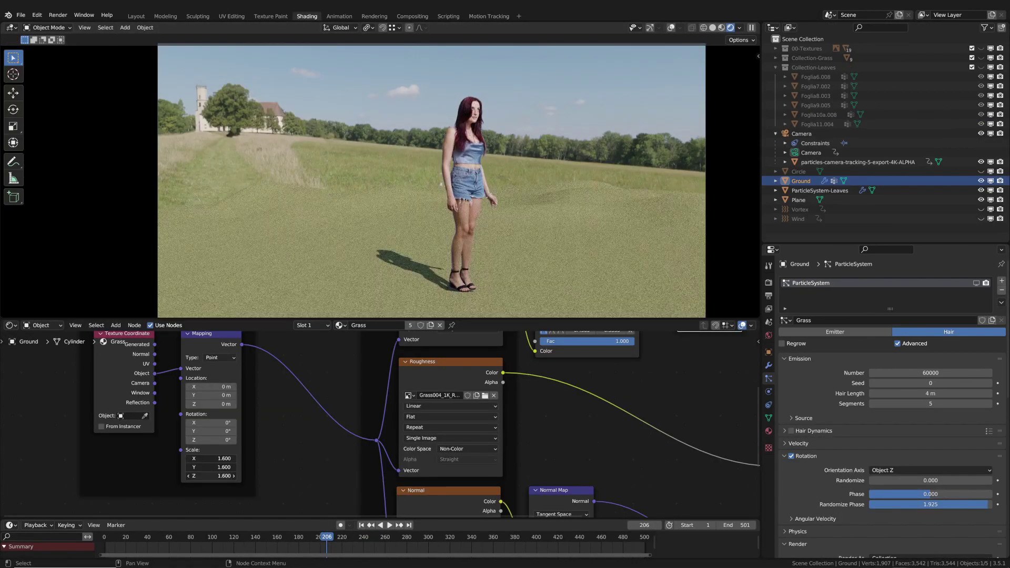
Set the texture mapping scale, trying 0.2 and 0.4 before settling on 0.6.
drag(210, 476, 210, 458)
text(0.2)
key(Return)
text(0.4)
key(Return)
text(0.6)
key(Return)
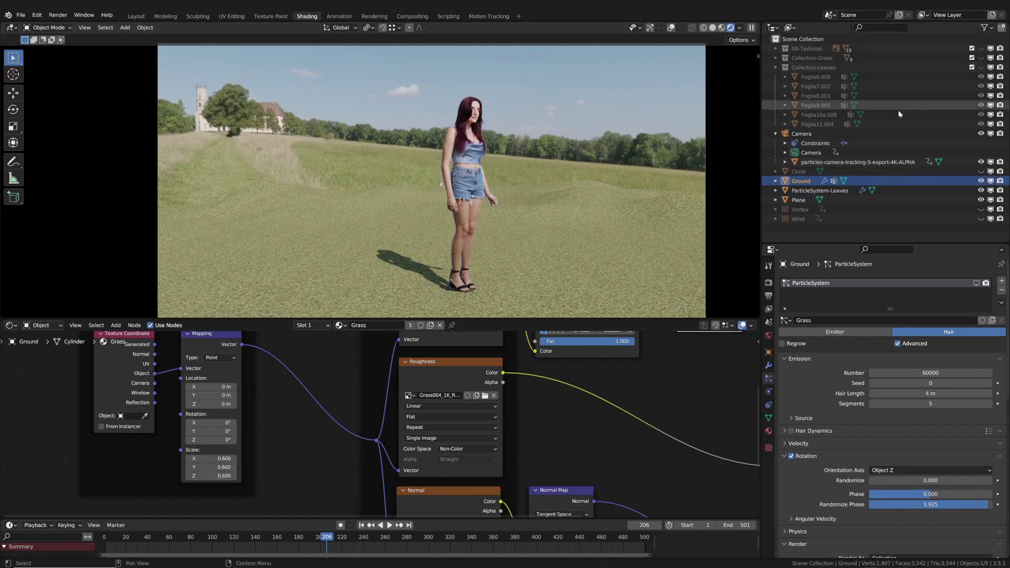
Enable depth of field on the Camera (3.7 m, F-stop 0.8) and fit its frame in a taller view.
click(810, 153)
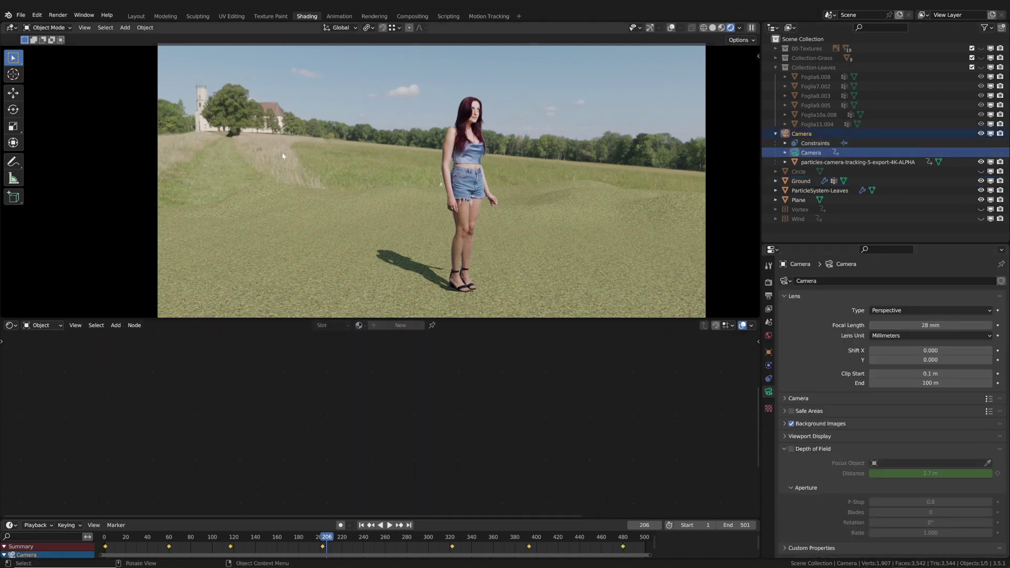
click(792, 450)
drag(478, 320, 475, 415)
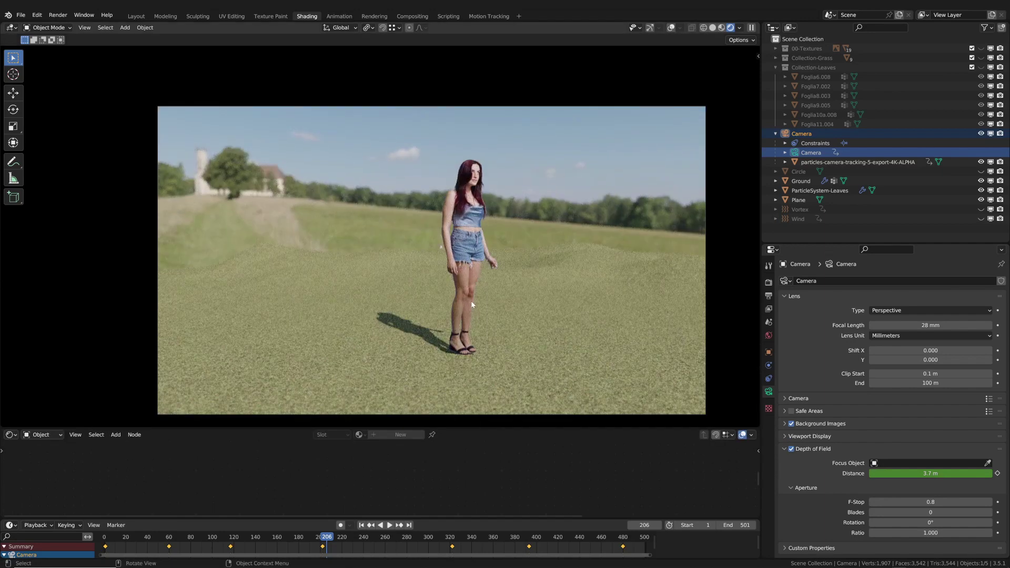
key(Home)
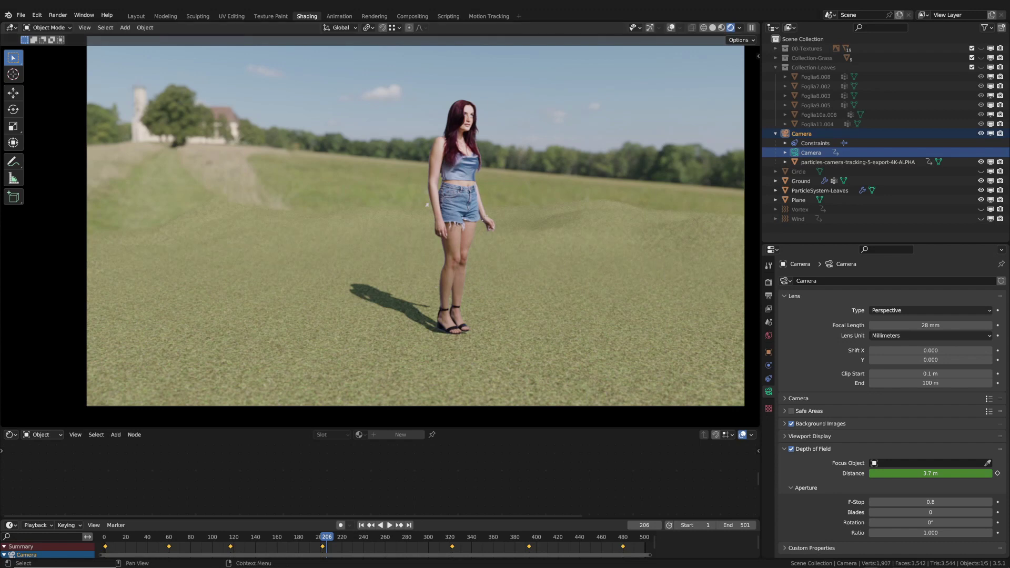
Show the Ground's grass particle system in the viewport.
click(801, 181)
click(768, 378)
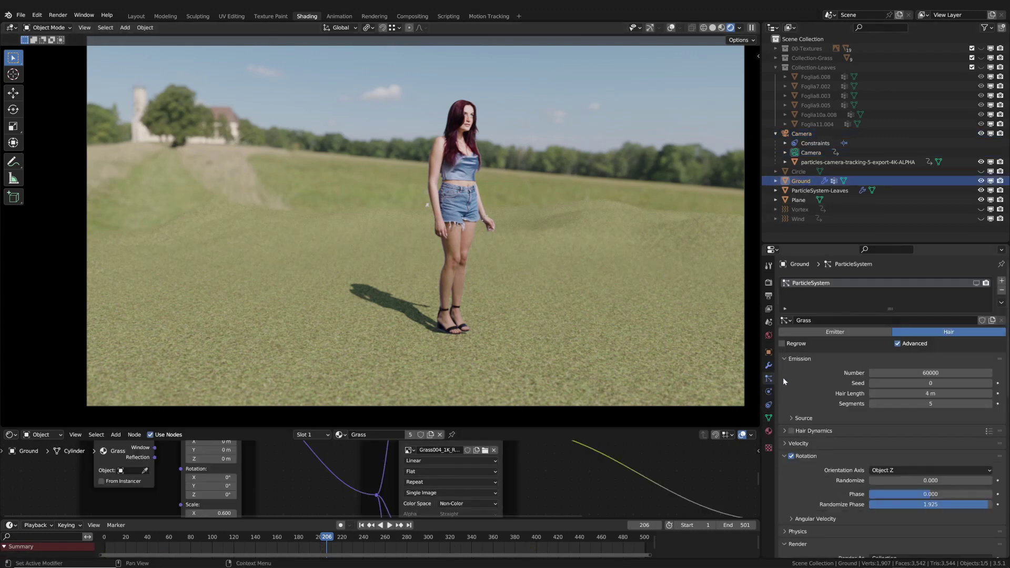
click(976, 284)
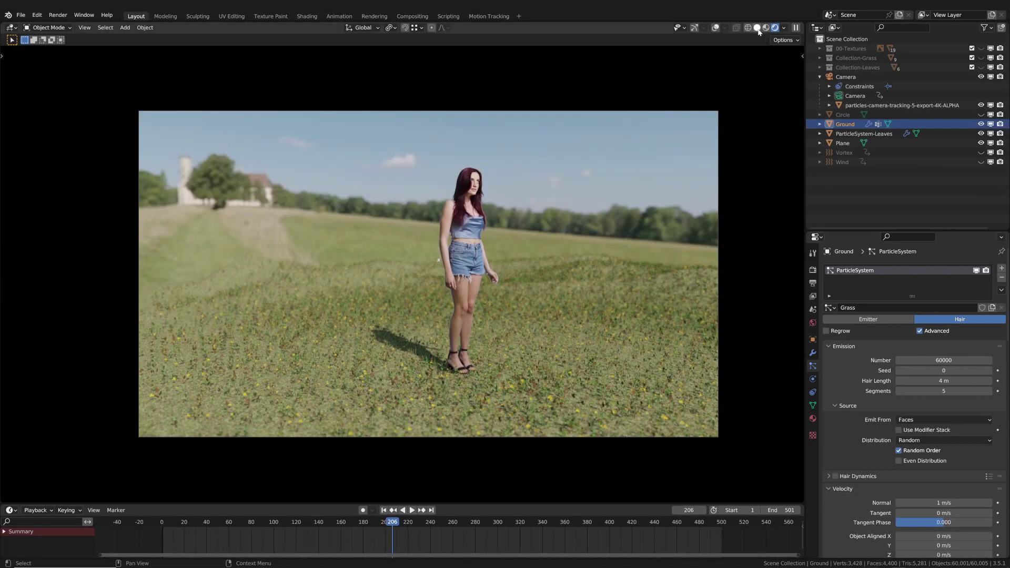
Switch to solid shading and play the animation to watch the leaf particles.
click(757, 28)
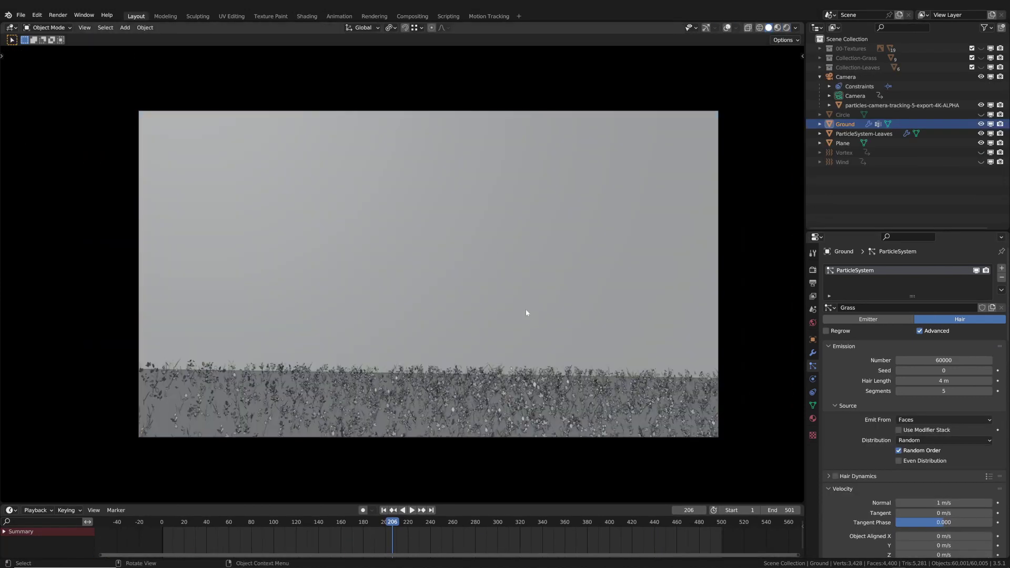
mouse_move(529, 319)
middle_down()
mouse_move(523, 281)
mouse_move(538, 274)
middle_up()
scroll(523, 281, down, 5)
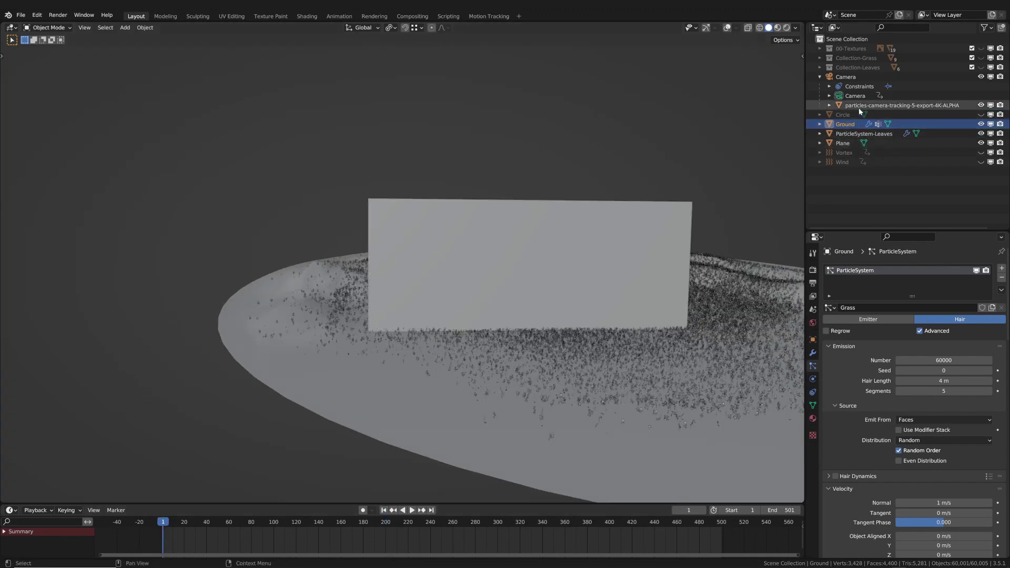
click(856, 134)
middle_drag(663, 274, 614, 312)
key(space)
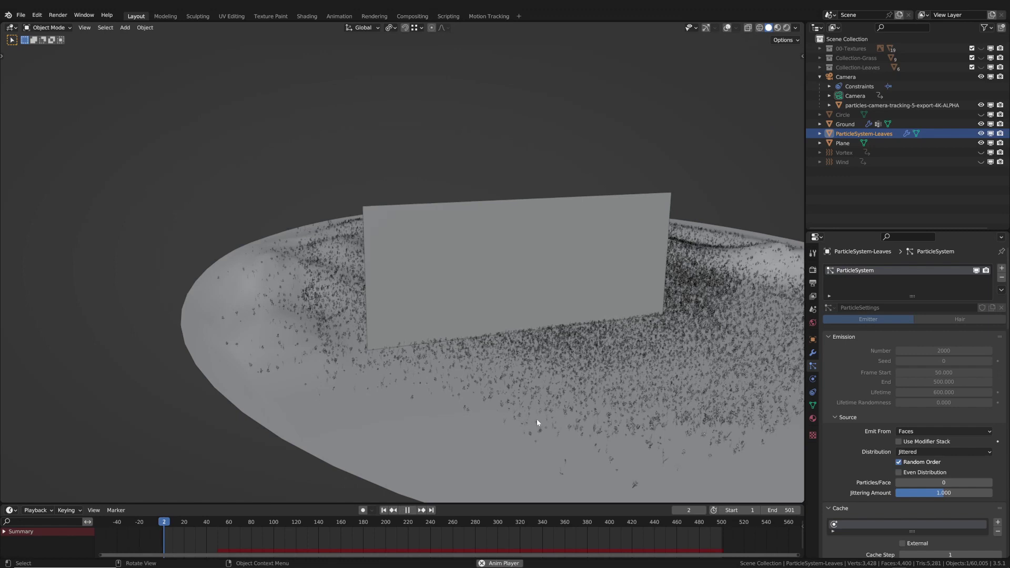
key(space)
Hide the Ground's grass particles in the viewport, stopping playback at frame 213.
click(845, 124)
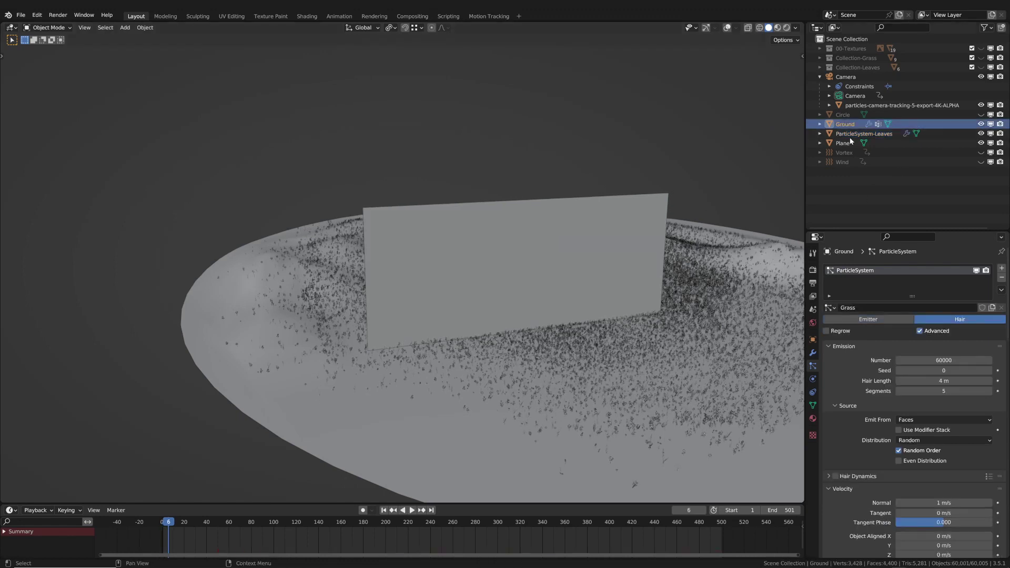
click(976, 270)
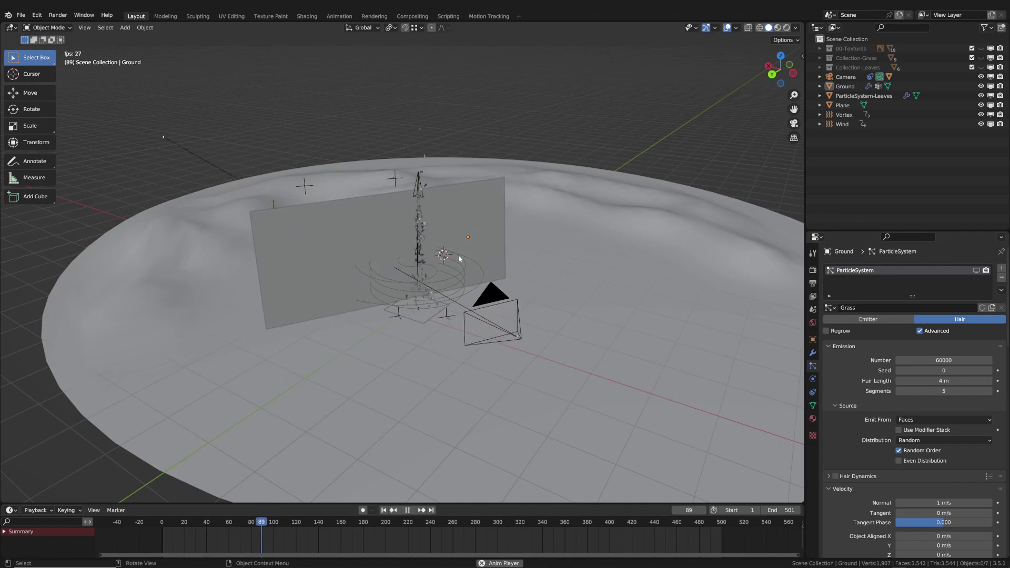
scroll(421, 239, up, 3)
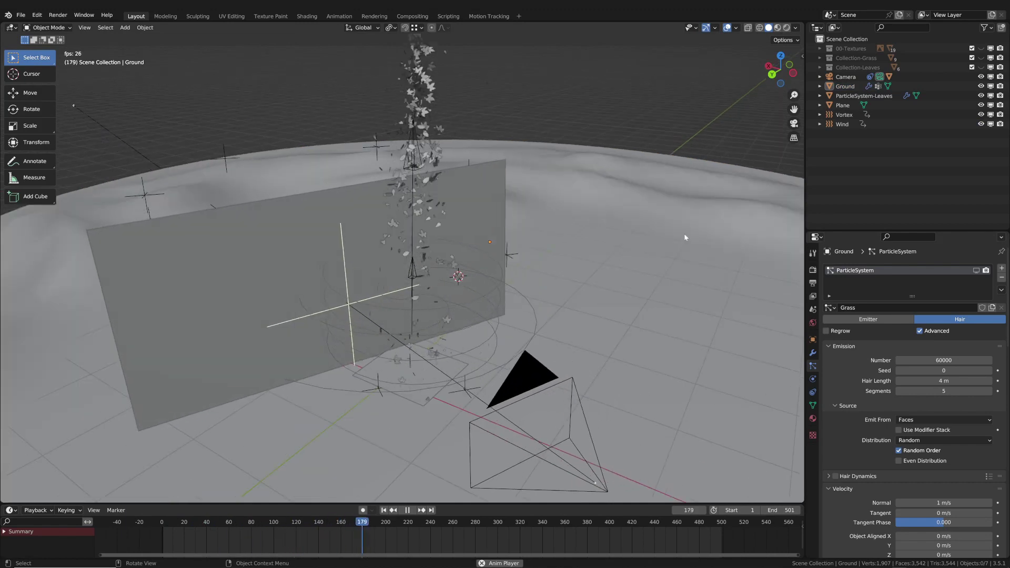
key(space)
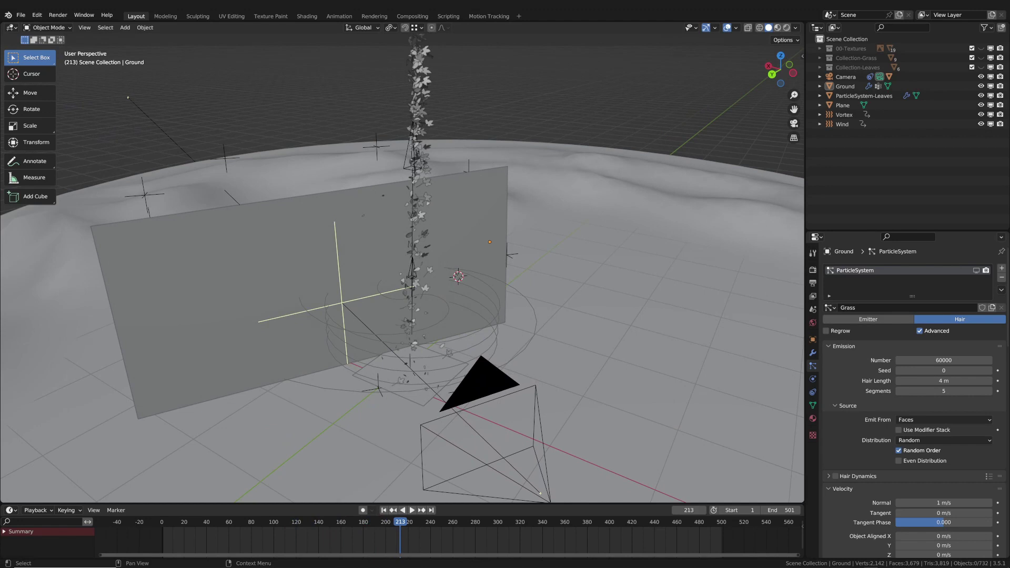
Split the 3D view, making the right view a camera view in material preview shading.
shift+click(400, 386)
middle_drag(400, 386, 458, 363)
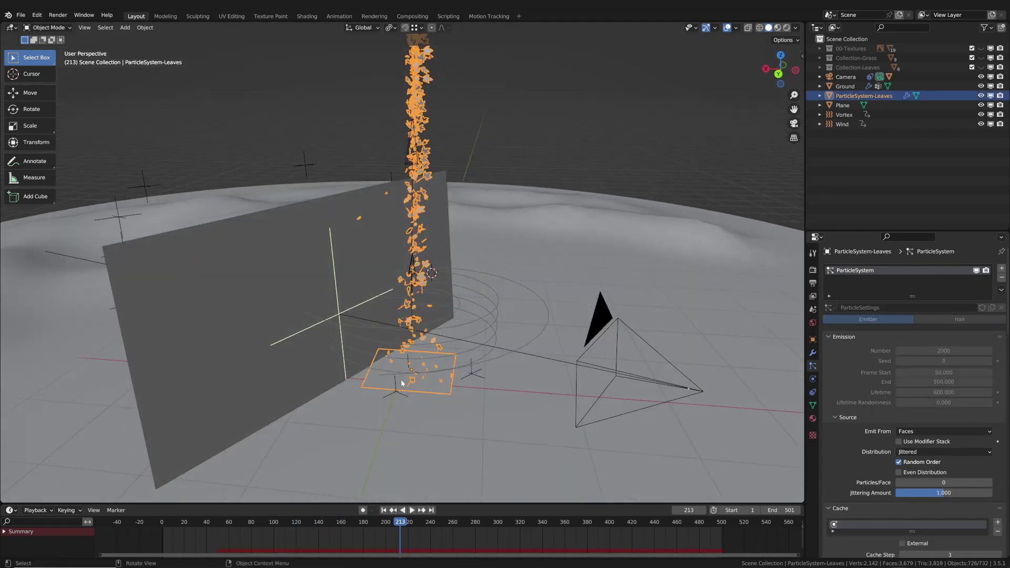
middle_drag(545, 301, 485, 315)
drag(803, 31, 354, 121)
key(KP_0)
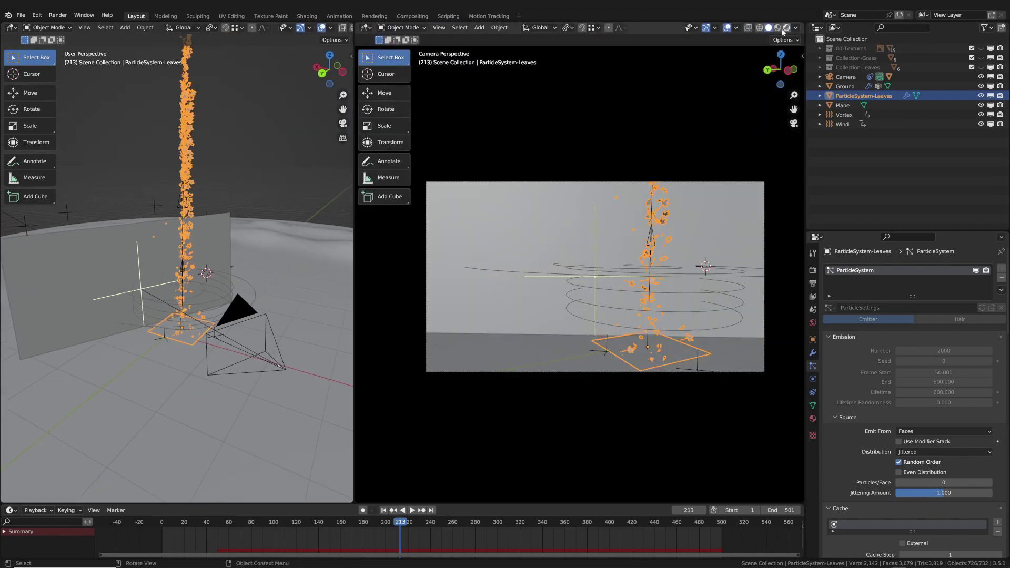
click(777, 27)
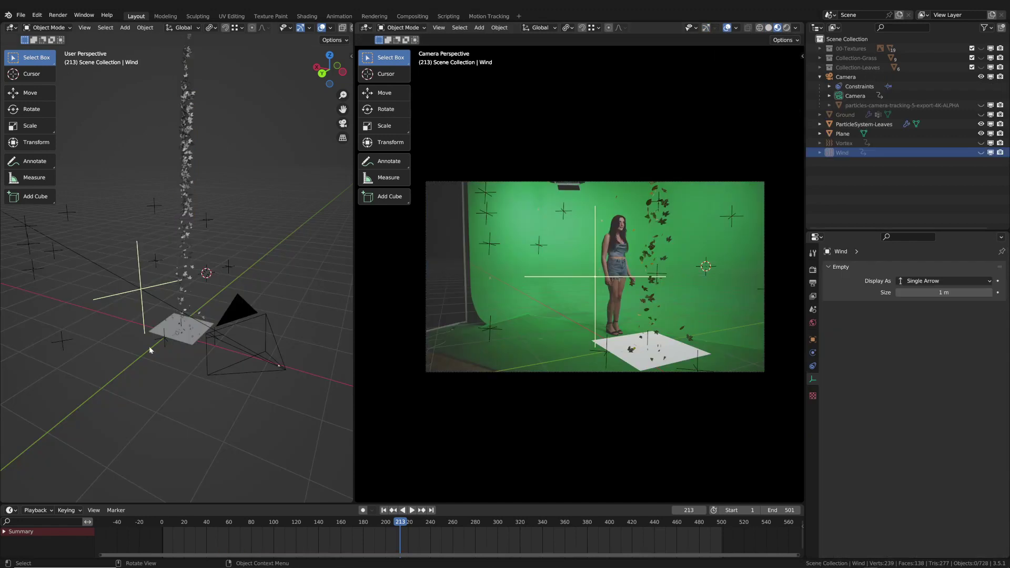
middle_drag(150, 350, 294, 316)
key(Home)
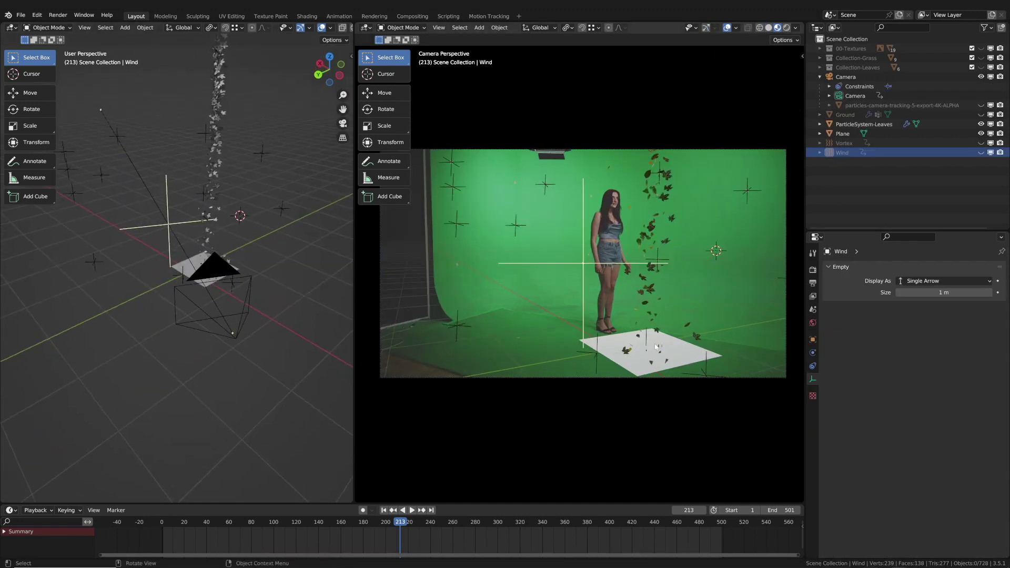
click(619, 337)
middle_drag(247, 260, 294, 255)
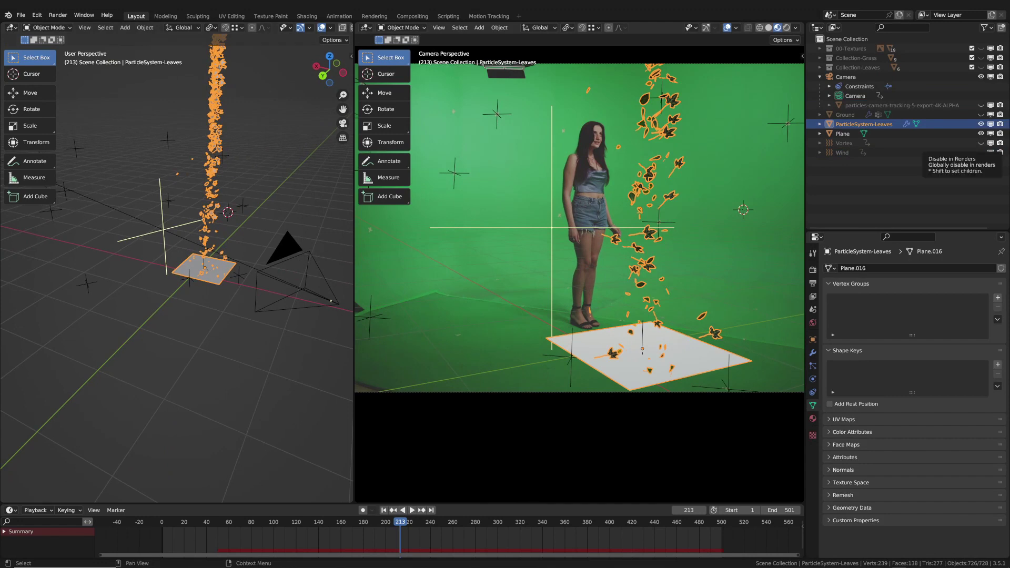
Review the Leaves particle distribution settings and enable Rotation for the leaf particles.
click(813, 364)
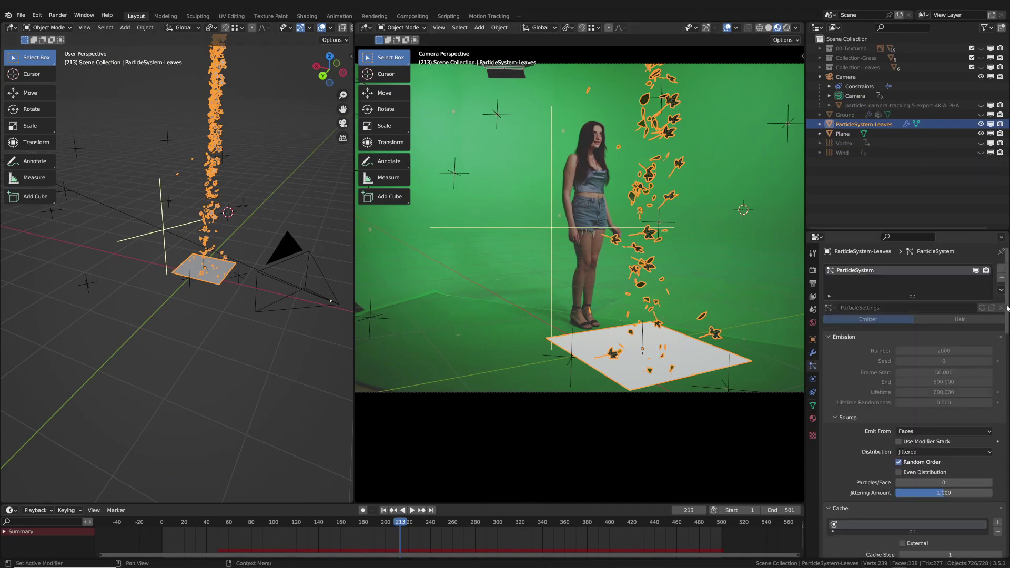
scroll(1007, 308, down, 5)
click(944, 355)
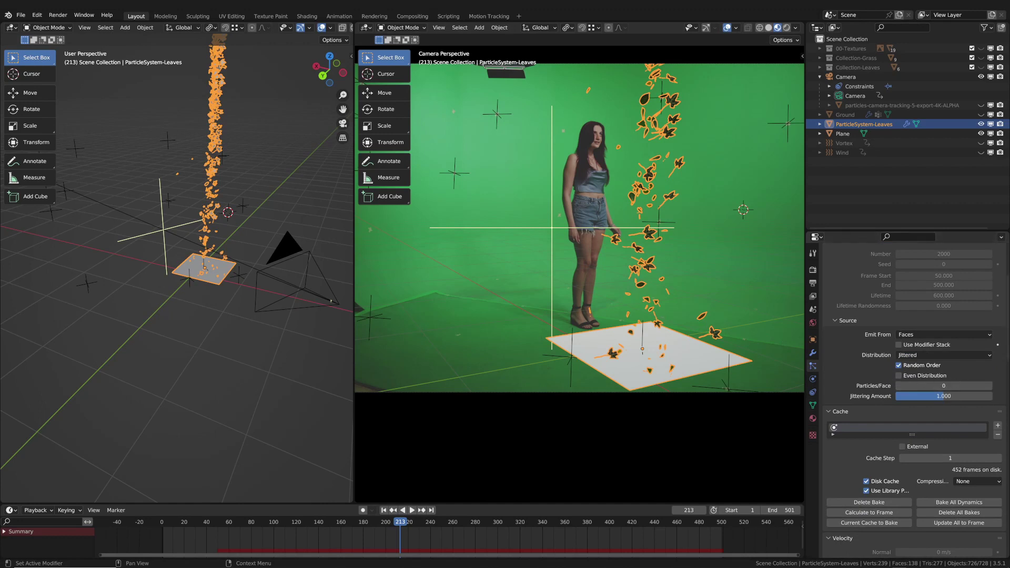
scroll(1007, 316, down, 13)
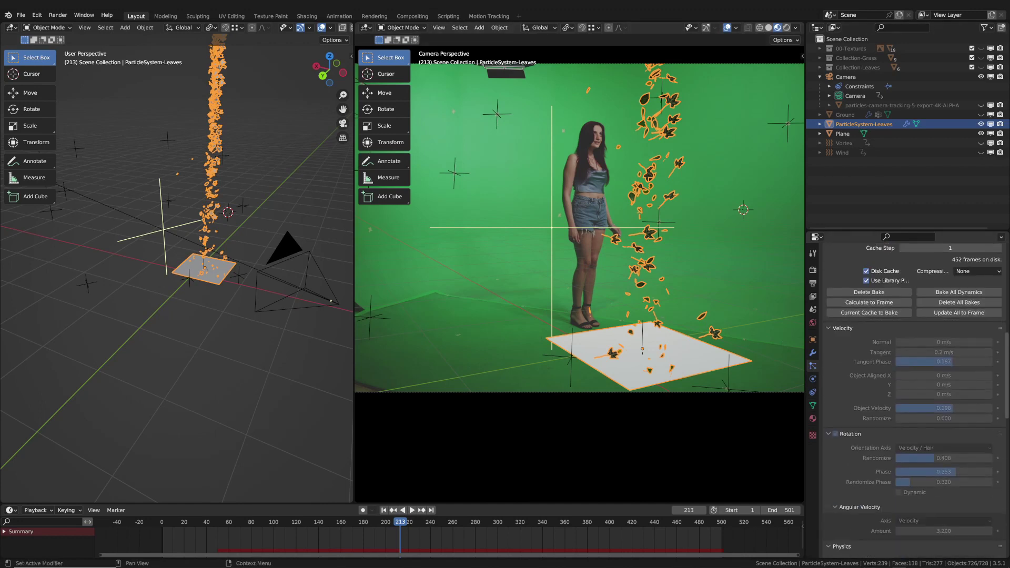
click(909, 389)
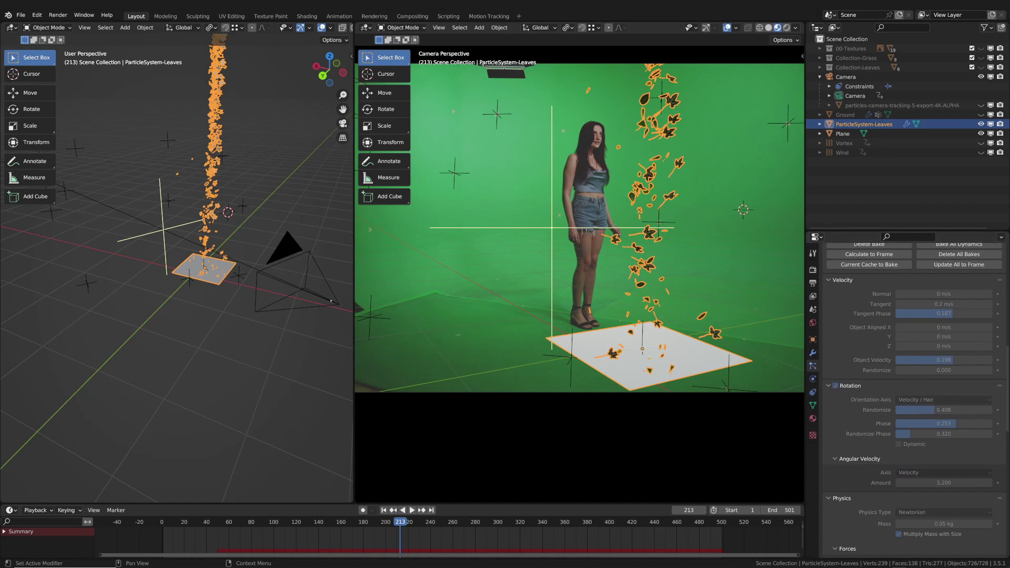
scroll(963, 260, down, 1)
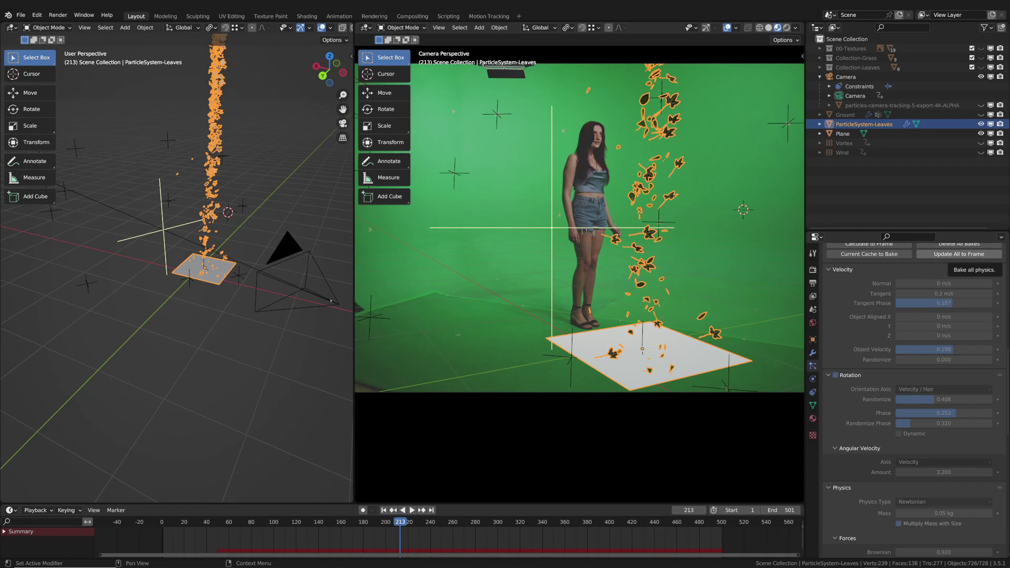
scroll(959, 448, down, 4)
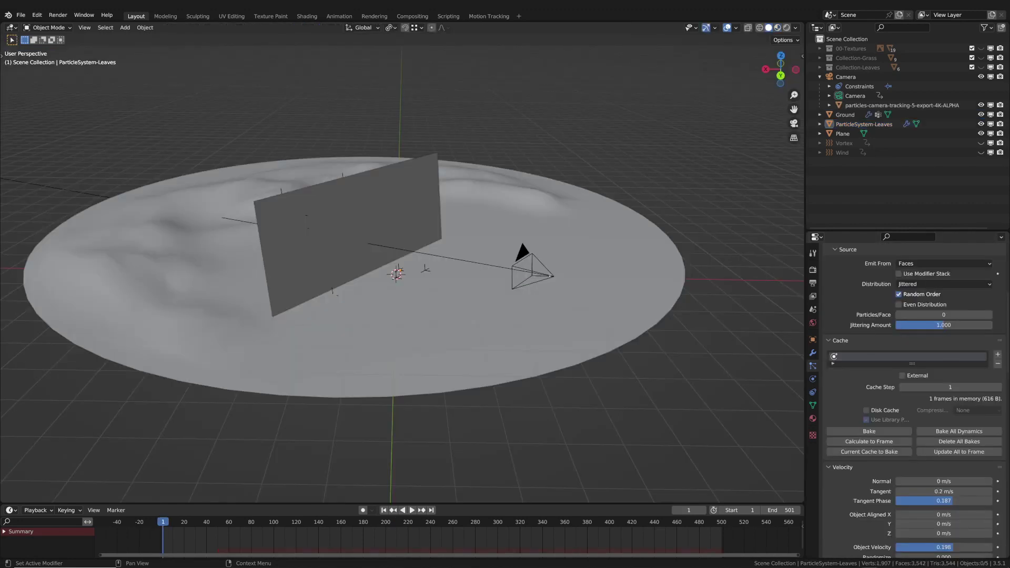
middle_drag(358, 194, 317, 192)
Add a Wind force field to the scene.
key(shift+a)
mouse_move(379, 225)
mouse_move(321, 326)
mouse_move(349, 396)
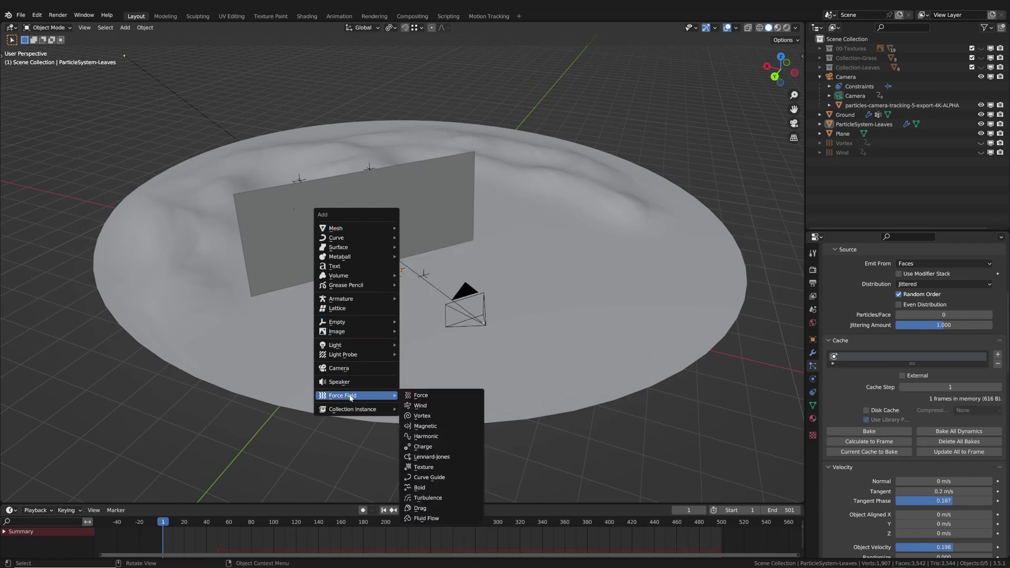
click(439, 408)
middle_drag(429, 361, 364, 369)
Add a Vortex force field and move it to about 0.59, 1.86, 0.27 m.
key(shift+a)
mouse_move(210, 409)
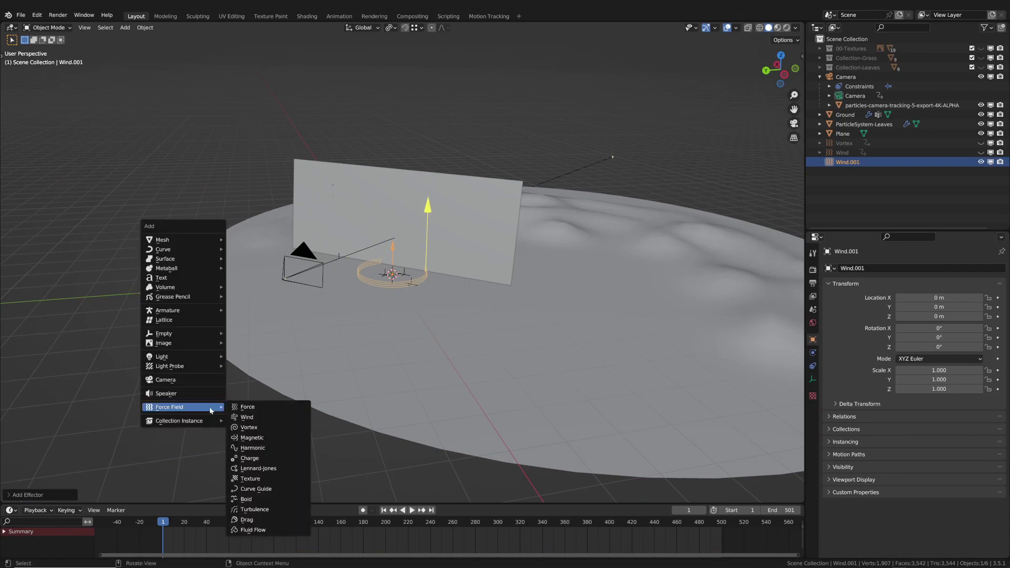
click(278, 427)
key(g)
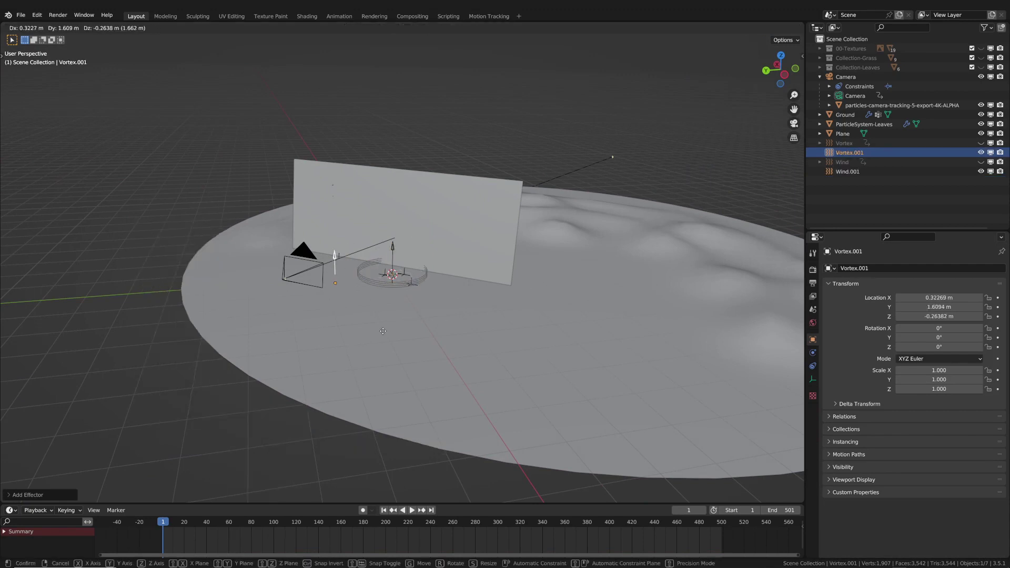
click(373, 305)
middle_drag(374, 305, 328, 319)
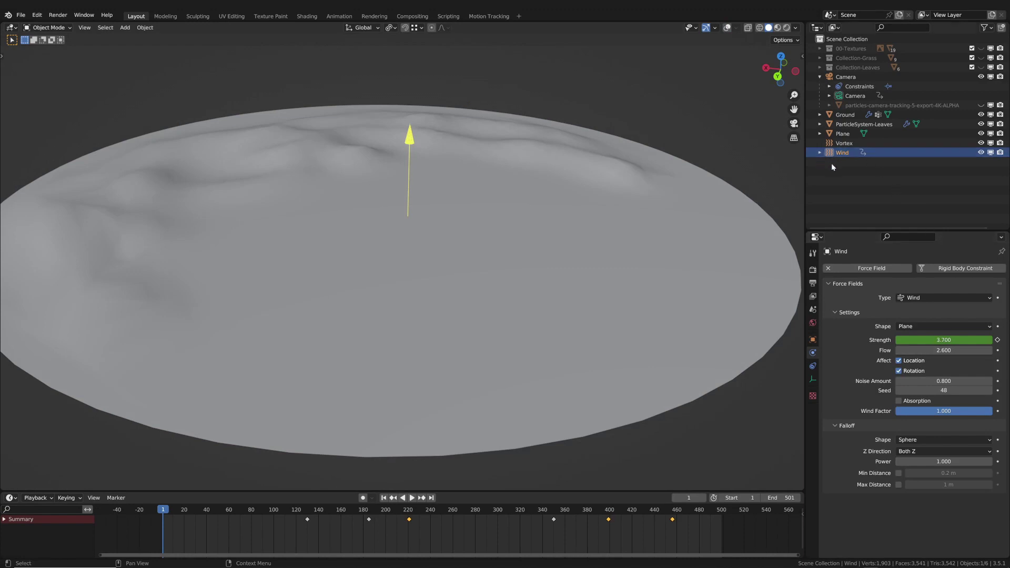
Play and stop the leaf simulation, then scrub Wind to frame 246 to check its keyframed strength.
click(286, 475)
key(space)
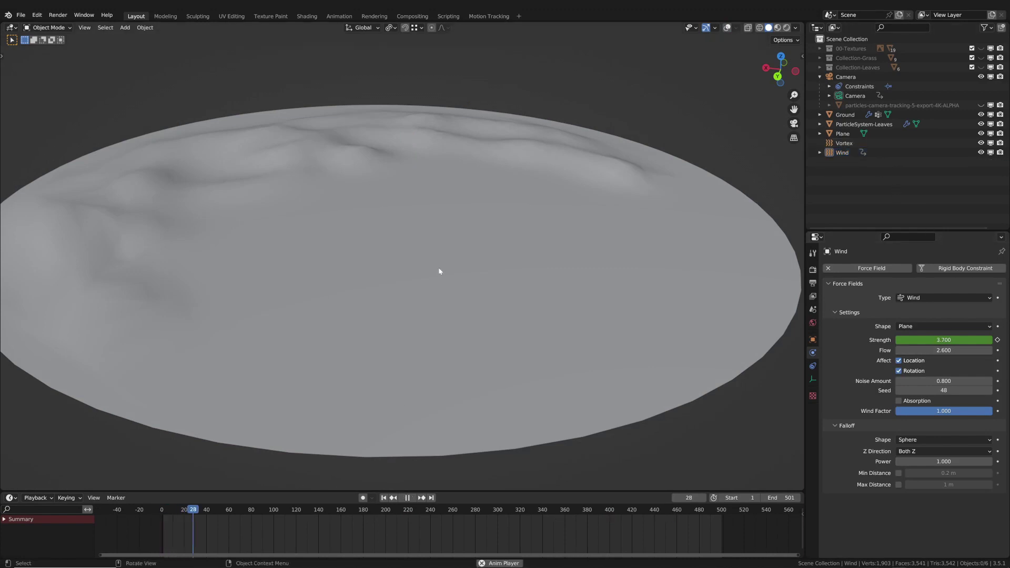
middle_drag(409, 213, 444, 129)
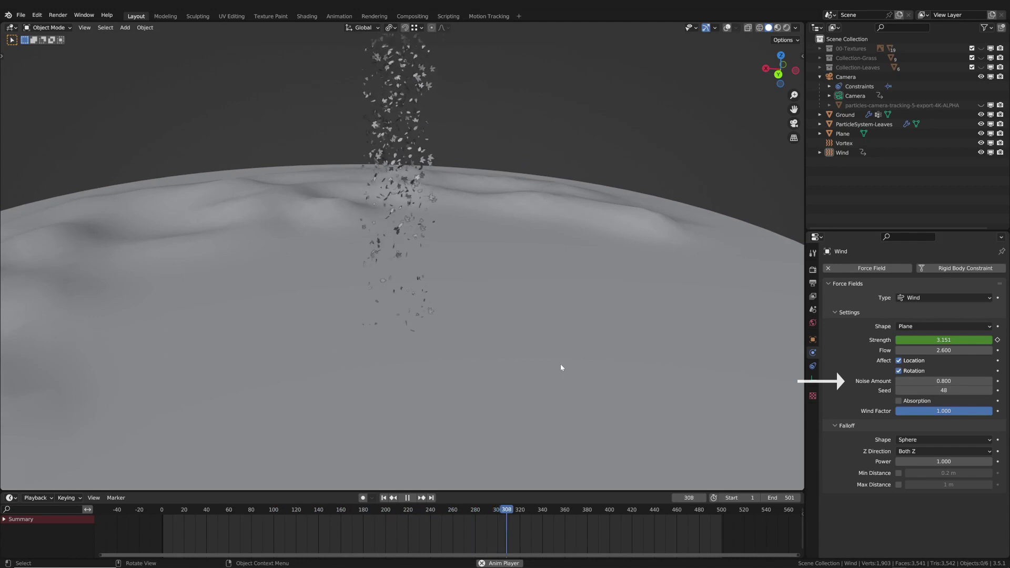
key(space)
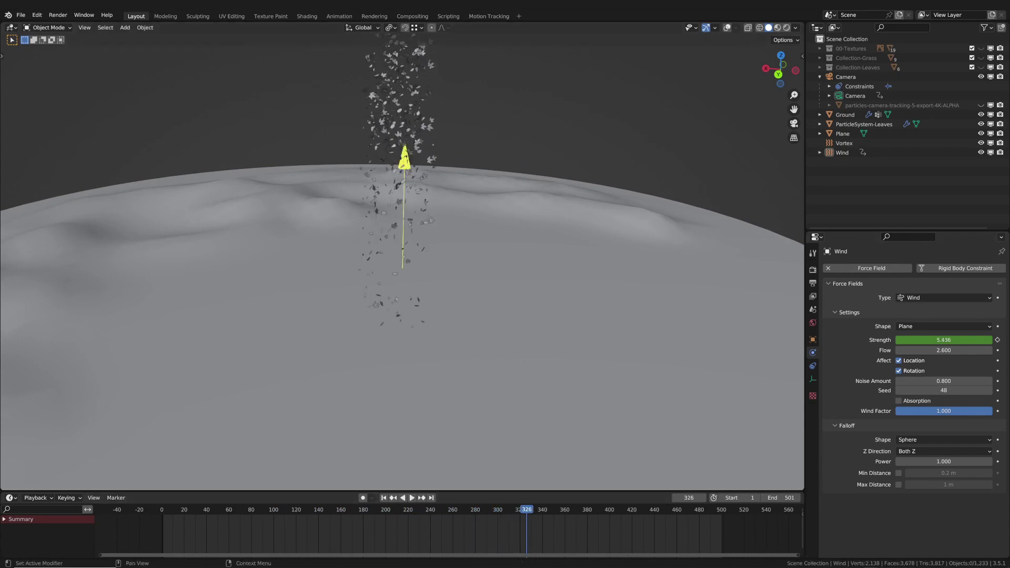
click(889, 153)
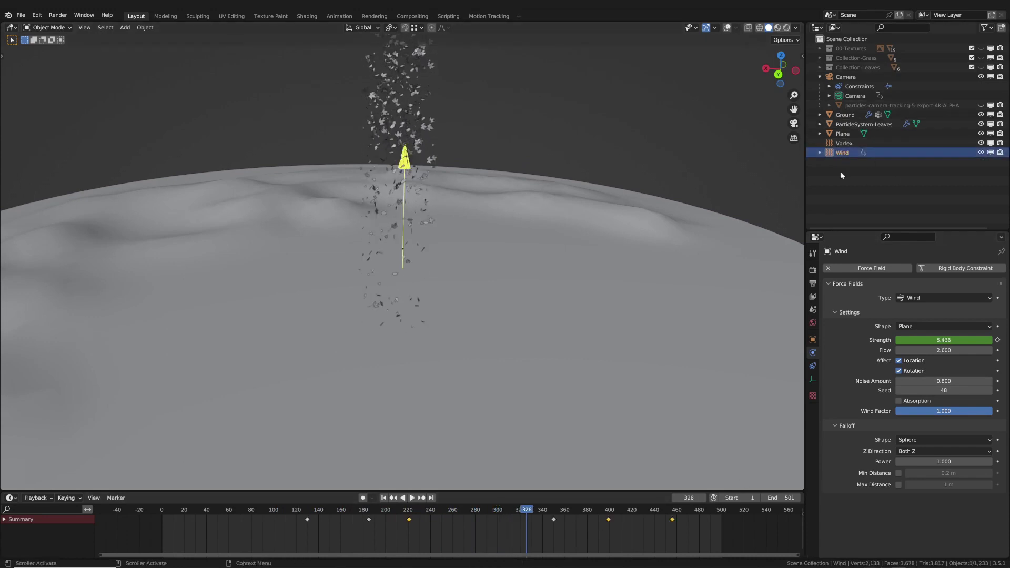
drag(476, 510, 389, 510)
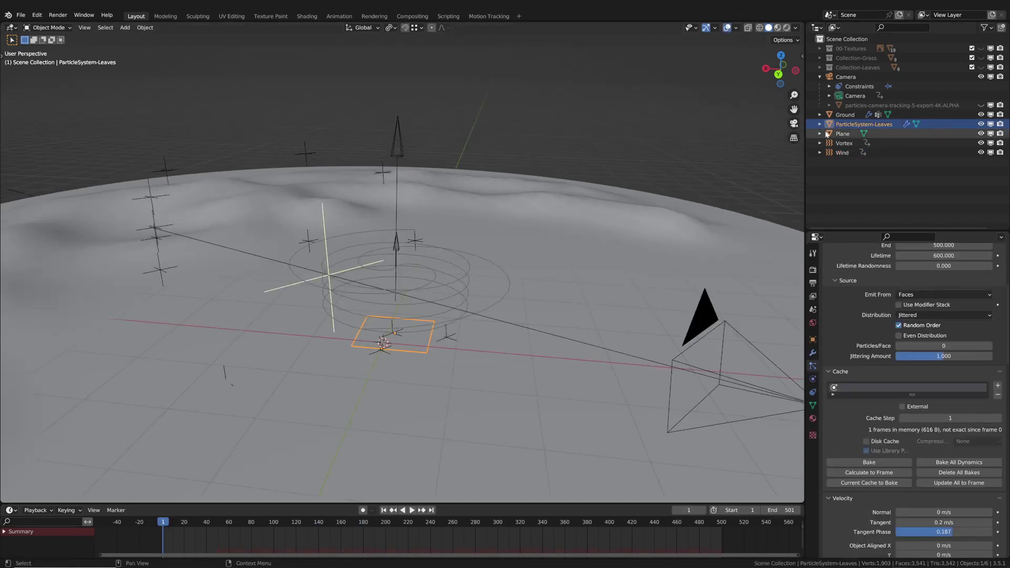
Play the leaves rising through the vortex with overlays hidden, stopping at frame 254.
middle_drag(417, 244, 450, 255)
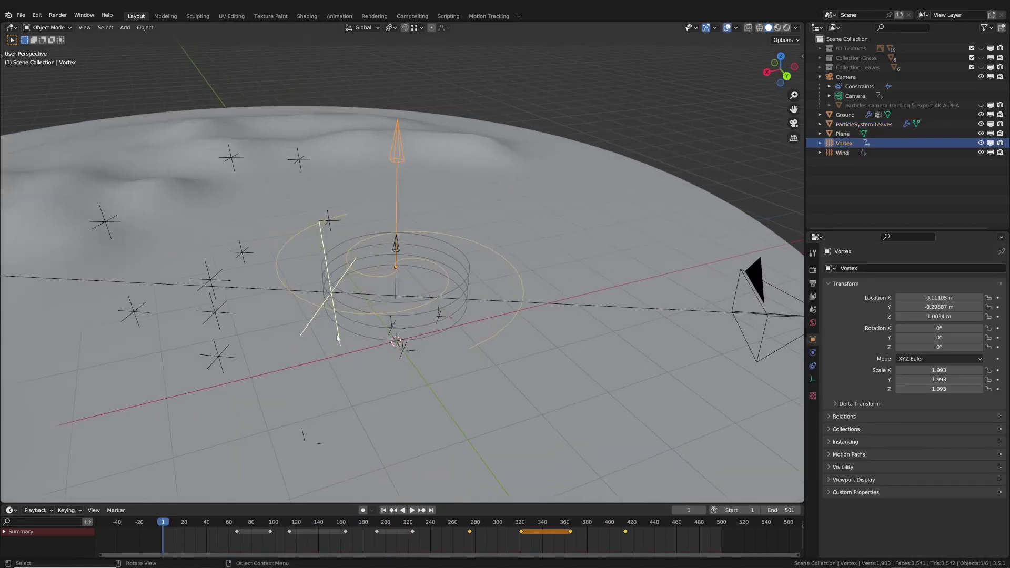
middle_drag(402, 323, 429, 321)
key(space)
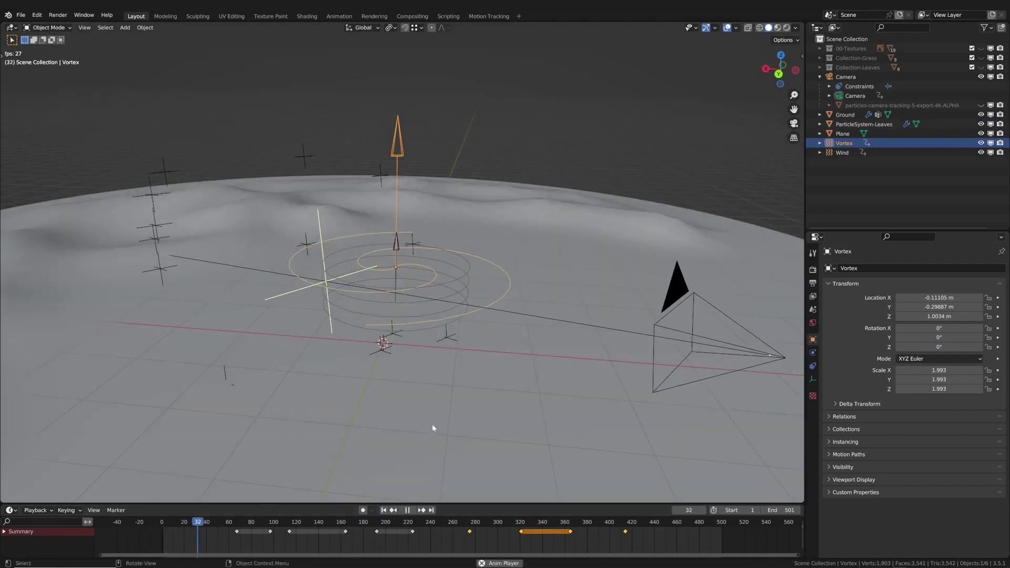
key(space)
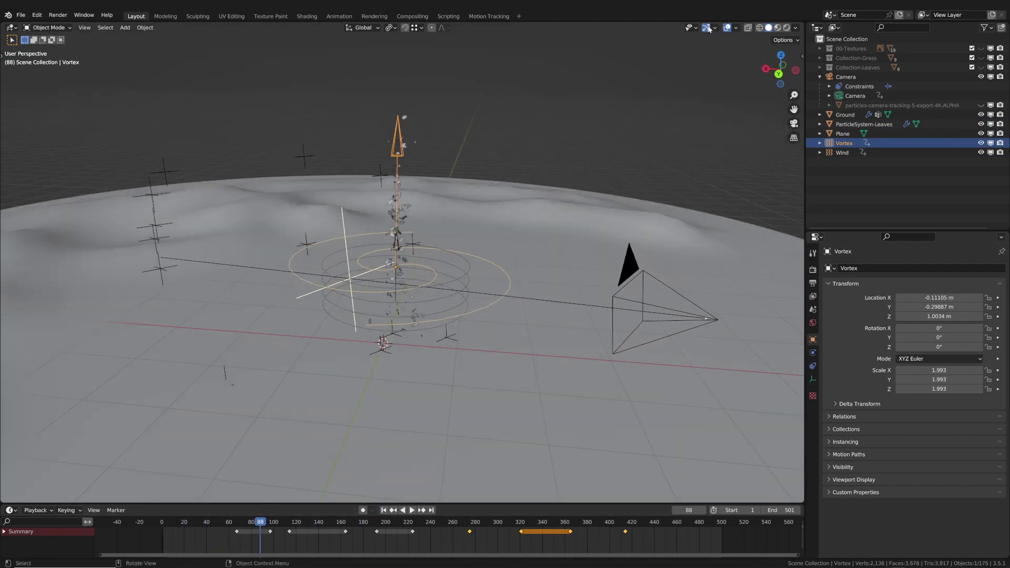
key(shift+alt+z)
key(space)
middle_drag(406, 304, 445, 226)
key(space)
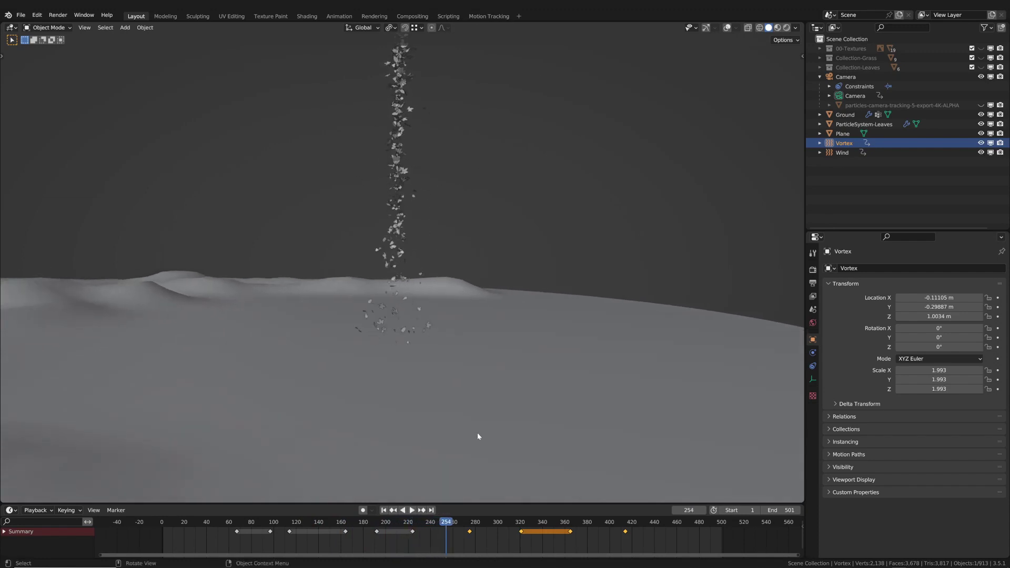
Show the Vortex force field's physics settings and rewind to the first frame.
click(813, 353)
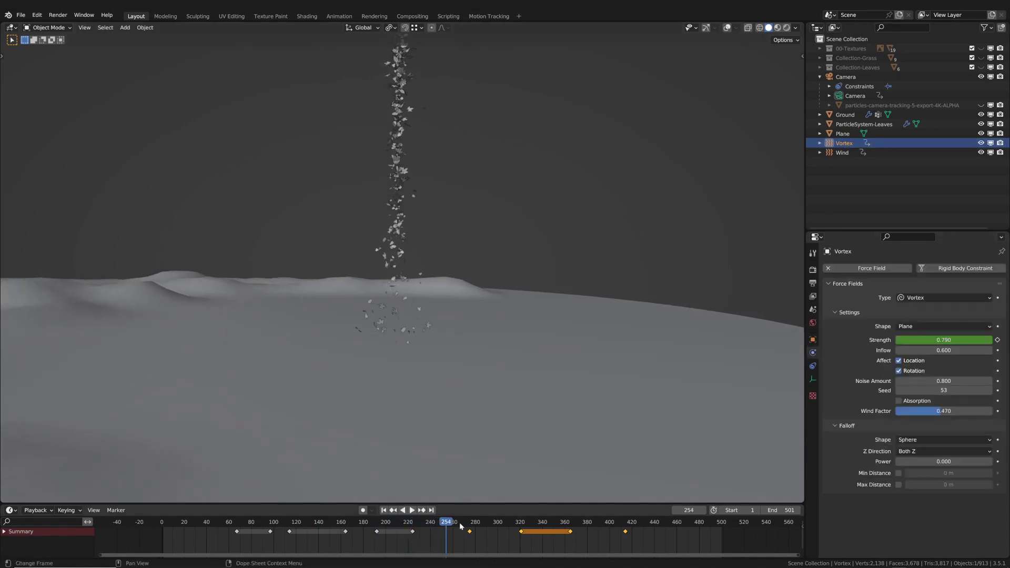
key(space)
click(384, 510)
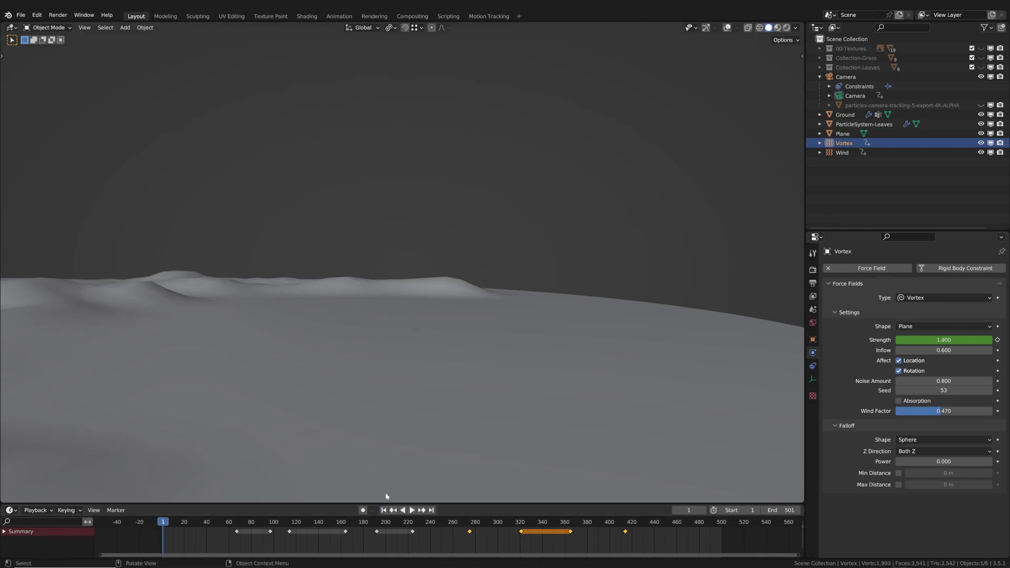
Replay the simulation, select the ParticleSystem-Leaves emitter and scrub to frame 133.
key(space)
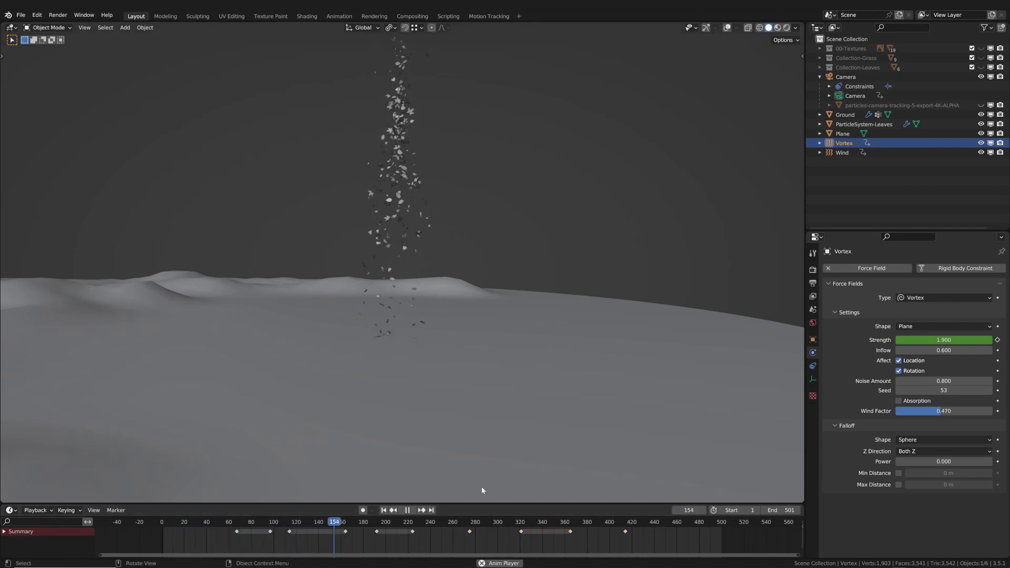
key(space)
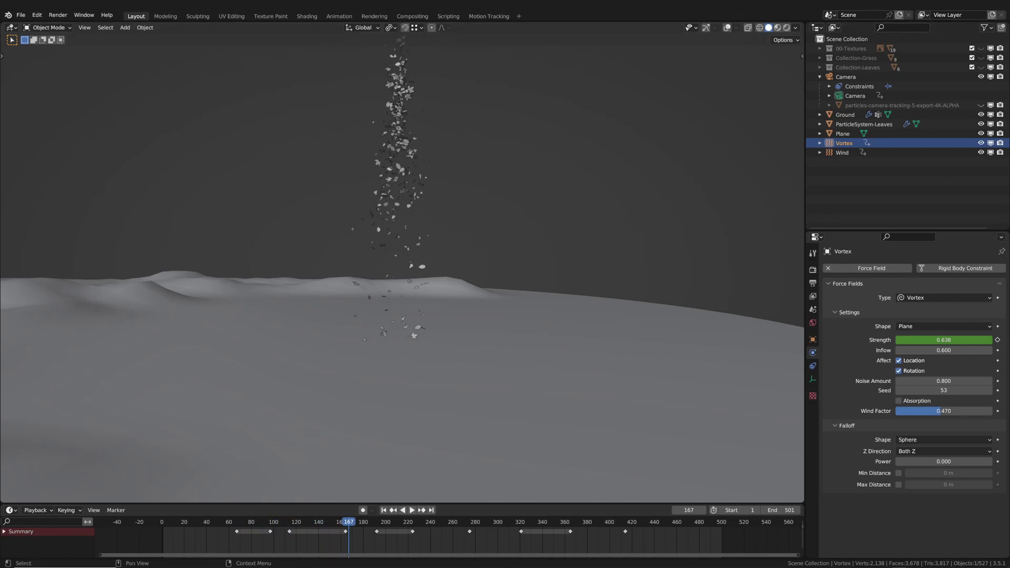
click(858, 124)
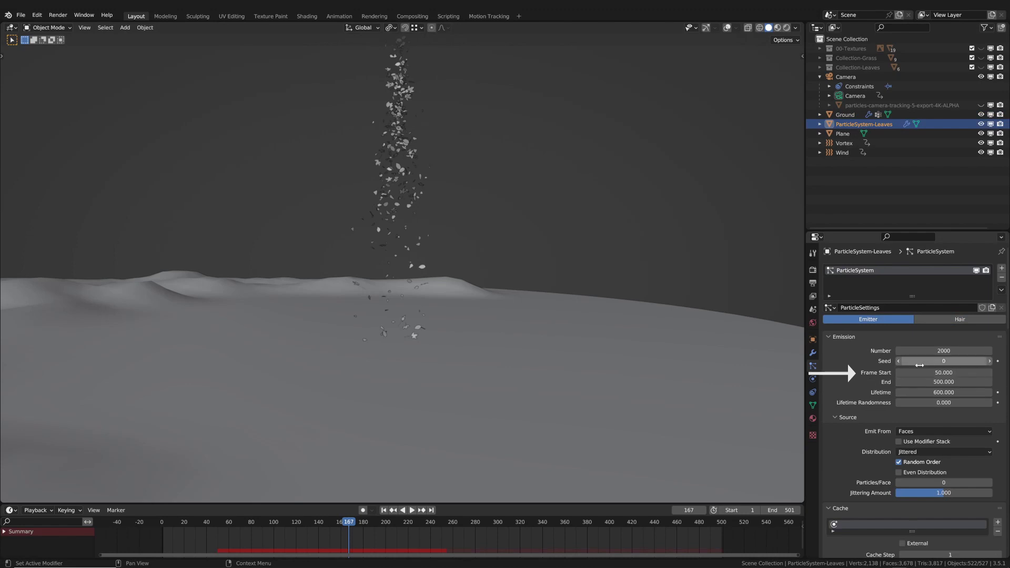
click(208, 524)
key(space)
drag(278, 527, 311, 527)
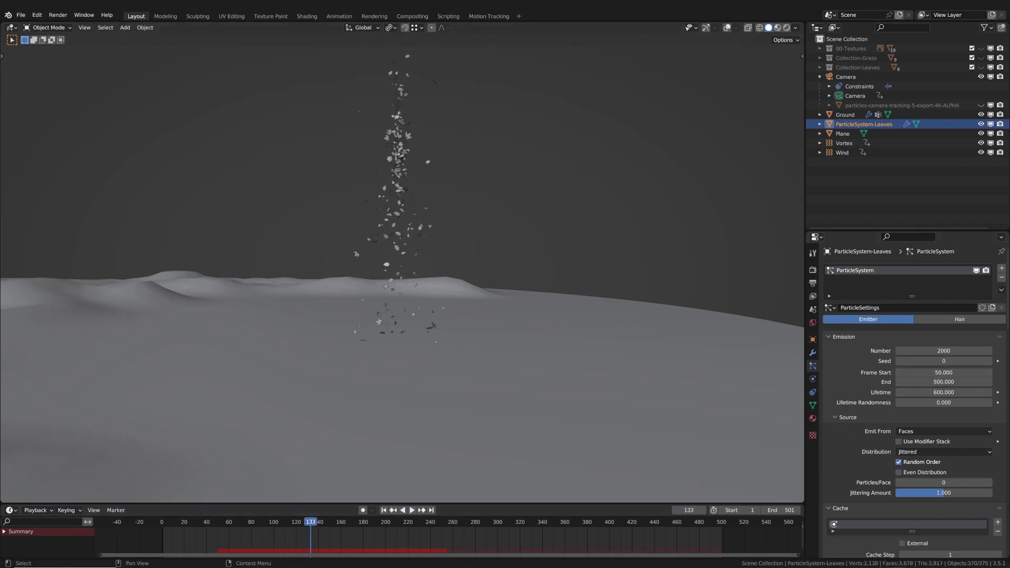
Show 00-Textures, Collection-Grass and Collection-Leaves, and hide the Ground terrain.
click(981, 48)
click(981, 57)
click(981, 67)
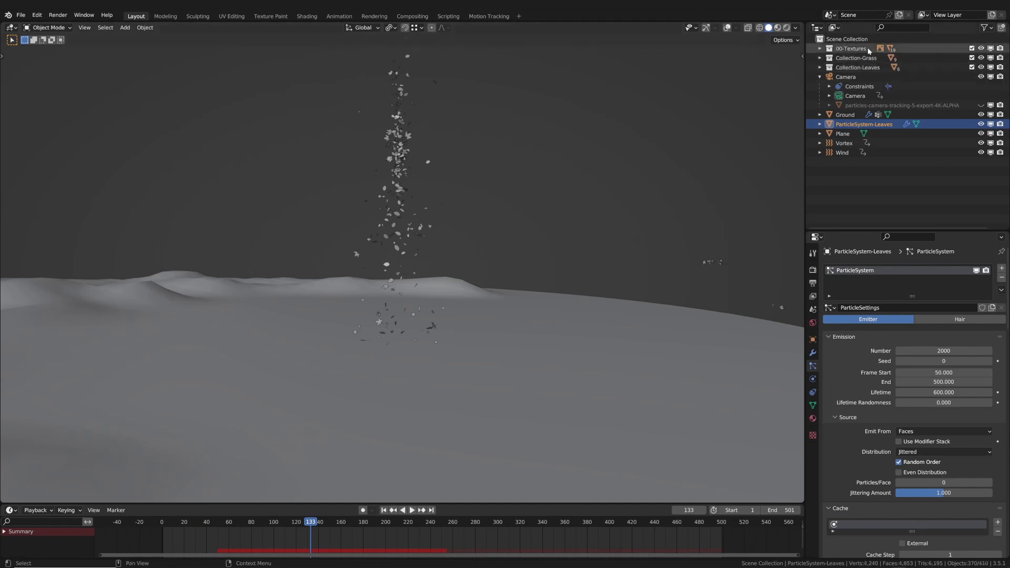
click(981, 114)
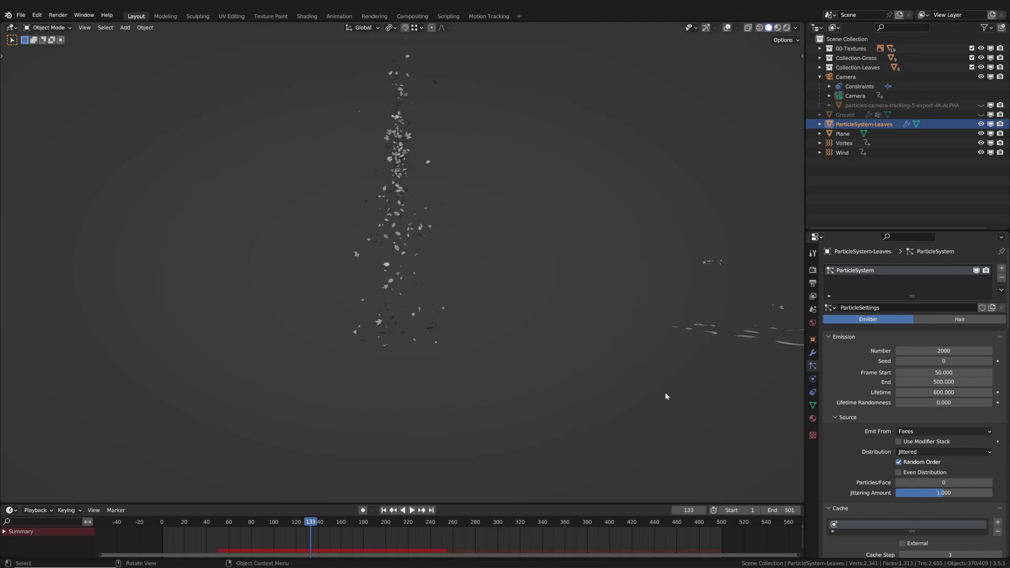
Rewind to frame 1, restore overlays and gizmos, and view the 00-Textures sheet from the top.
click(384, 510)
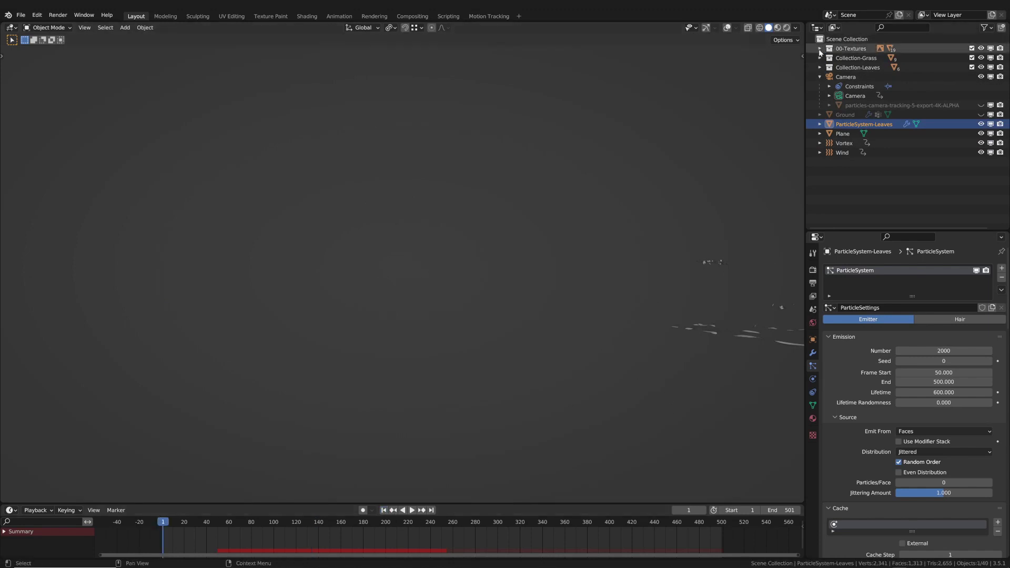
click(820, 48)
click(856, 76)
click(706, 28)
click(727, 28)
middle_drag(605, 274, 648, 333)
key(KP_7)
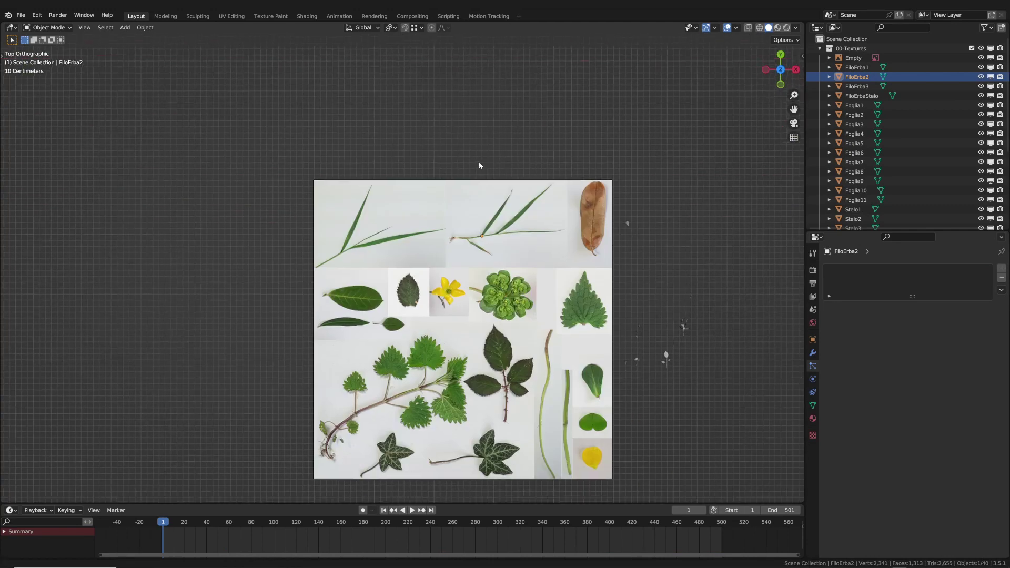
Frame the FiloErba1.001 grass blade from Collection-Grass.
click(820, 48)
click(820, 58)
click(863, 70)
key(KP_Decimal)
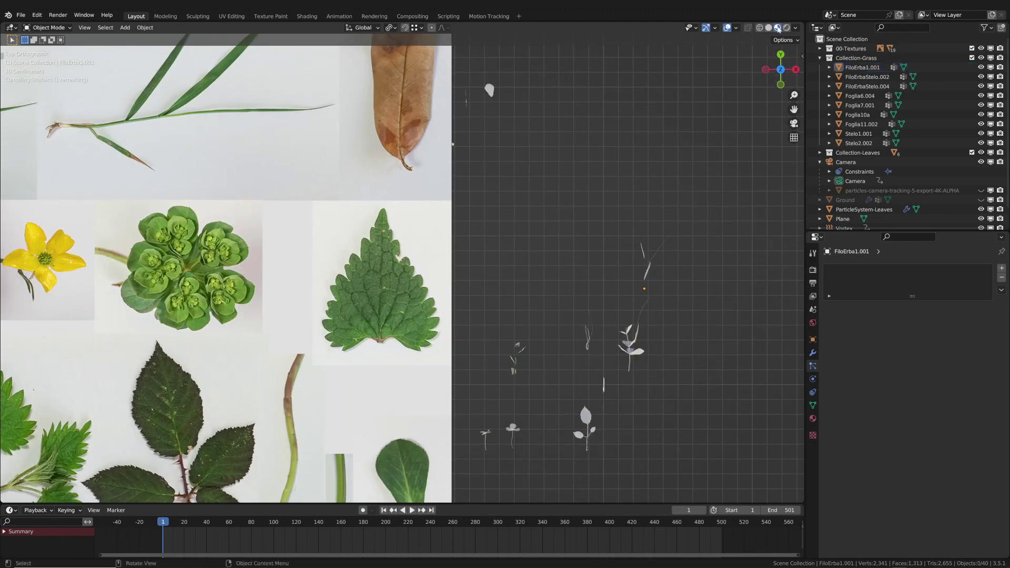
scroll(621, 399, up, 2)
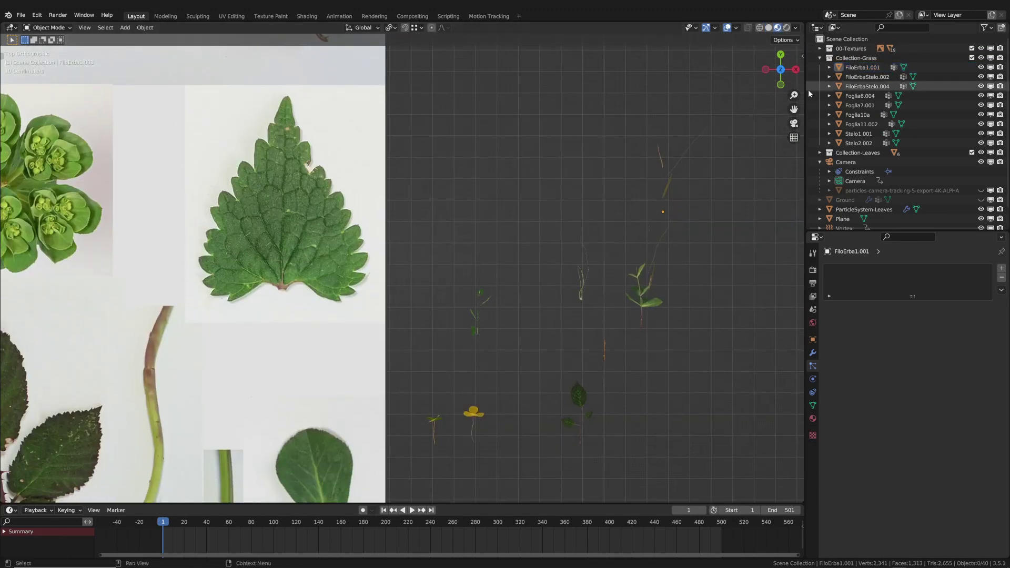
Frame the Foglia6.008 leaf from Collection-Leaves, then clear the selection.
click(820, 57)
click(819, 67)
click(847, 76)
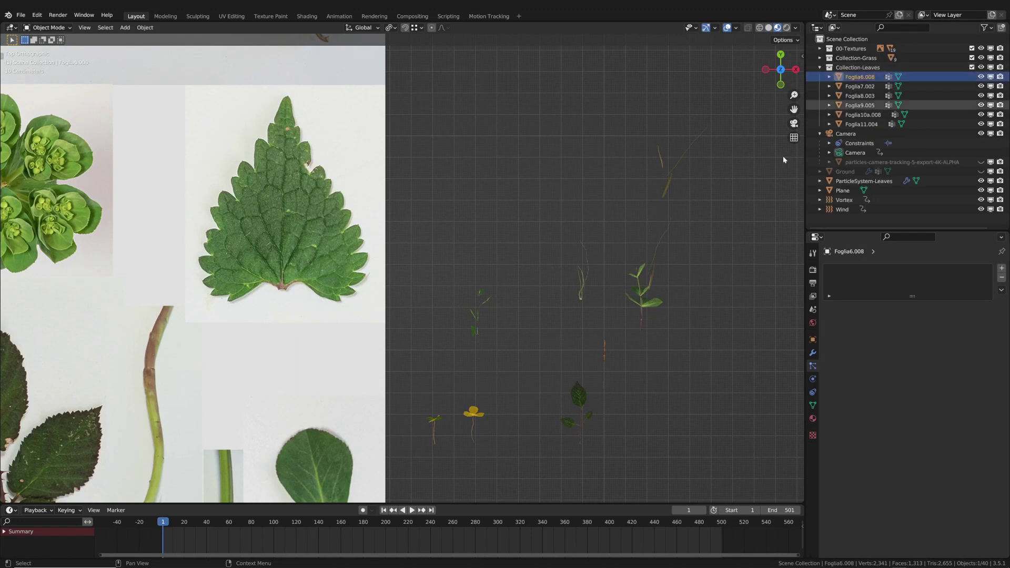
key(KP_Decimal)
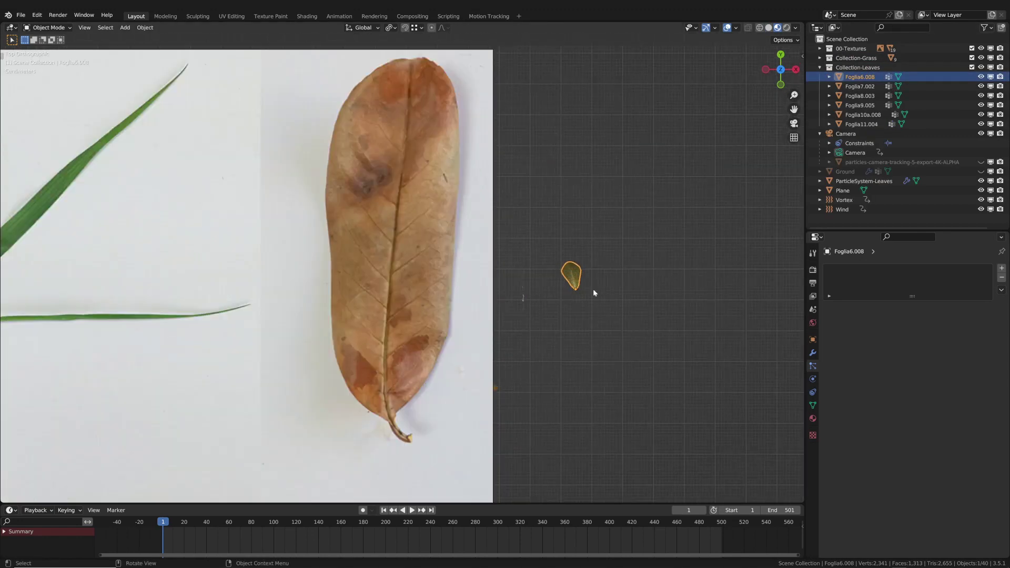
click(593, 288)
scroll(592, 212, down, 4)
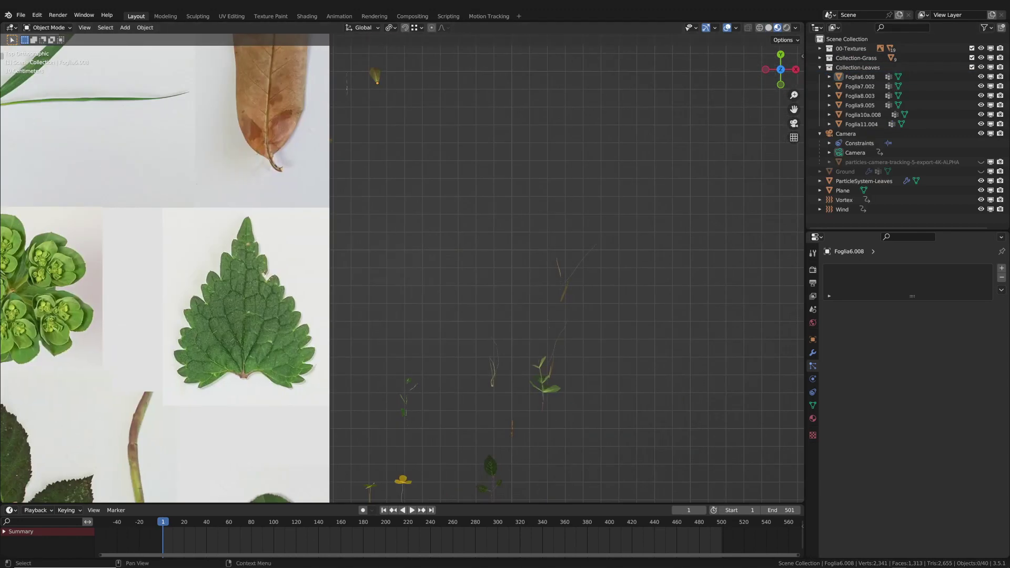
Inspect ParticleSystem-Leaves' random Collection-Leaves instance render settings and its Cache frames.
click(866, 181)
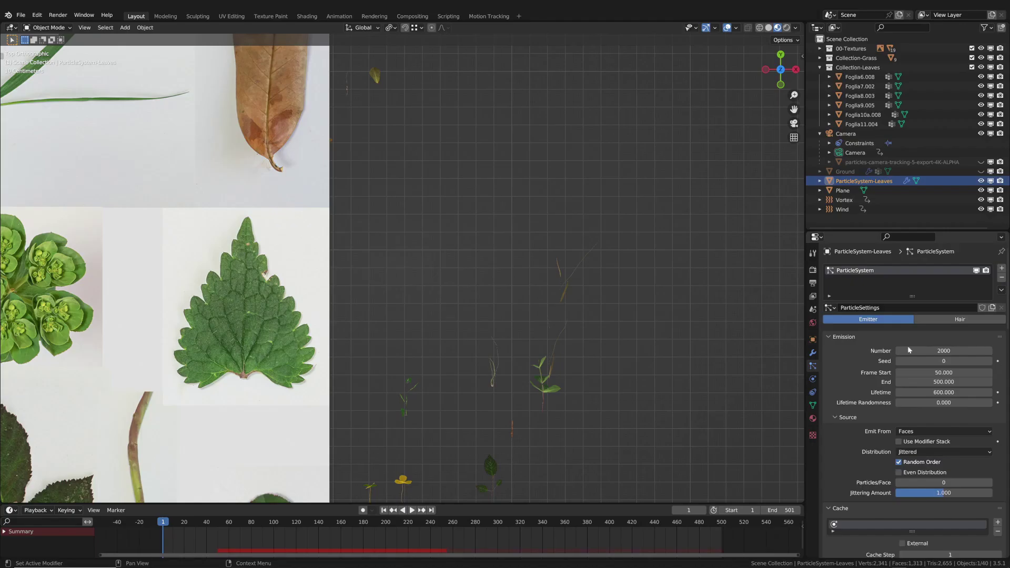
drag(1009, 285, 1009, 471)
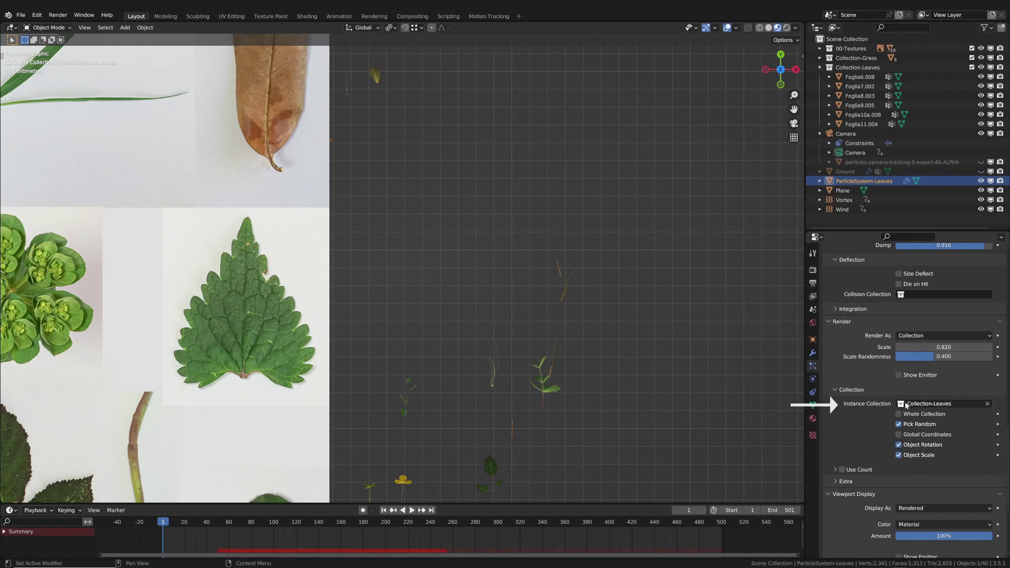
click(860, 77)
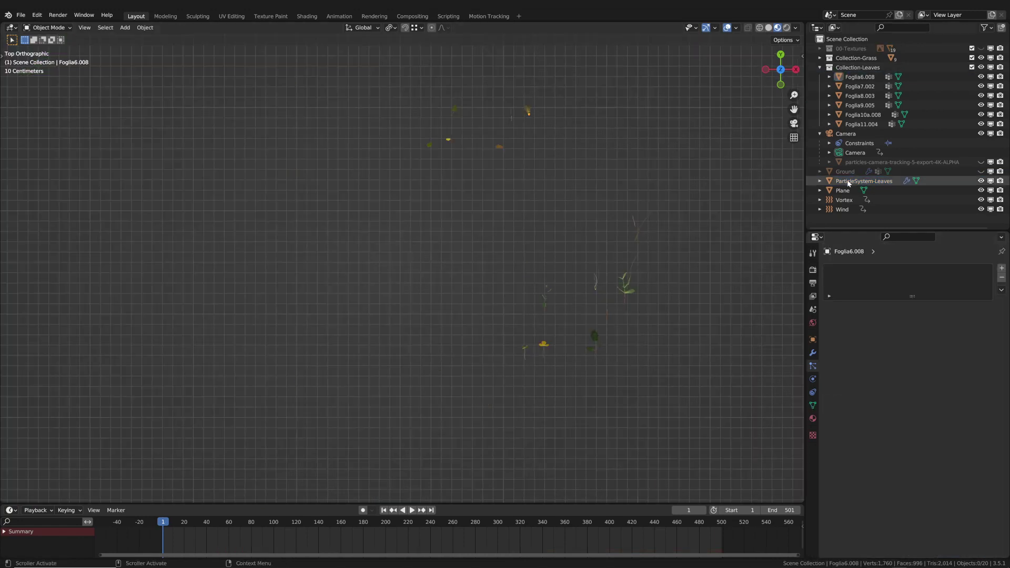
click(849, 181)
scroll(888, 400, down, 10)
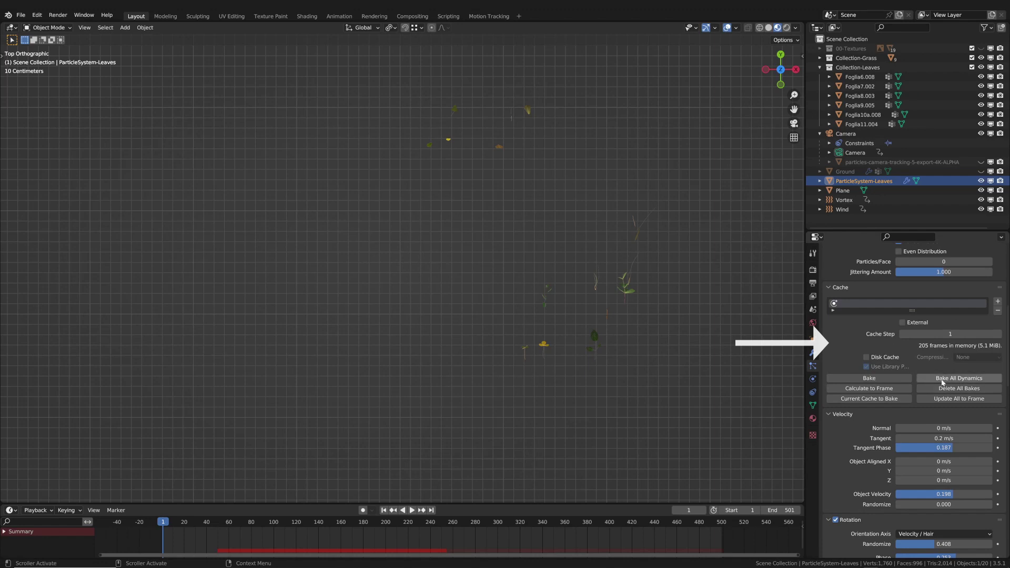
click(643, 324)
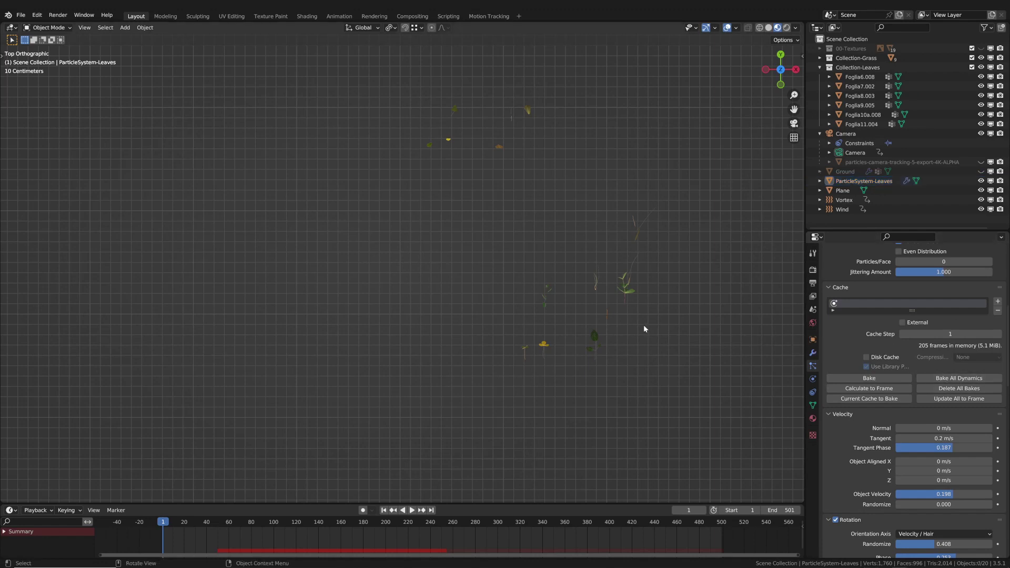
Switch to camera view, unhide Ground and the keyed footage plane, and hide overlays.
key(KP_0)
click(981, 171)
click(981, 161)
key(shift+alt+z)
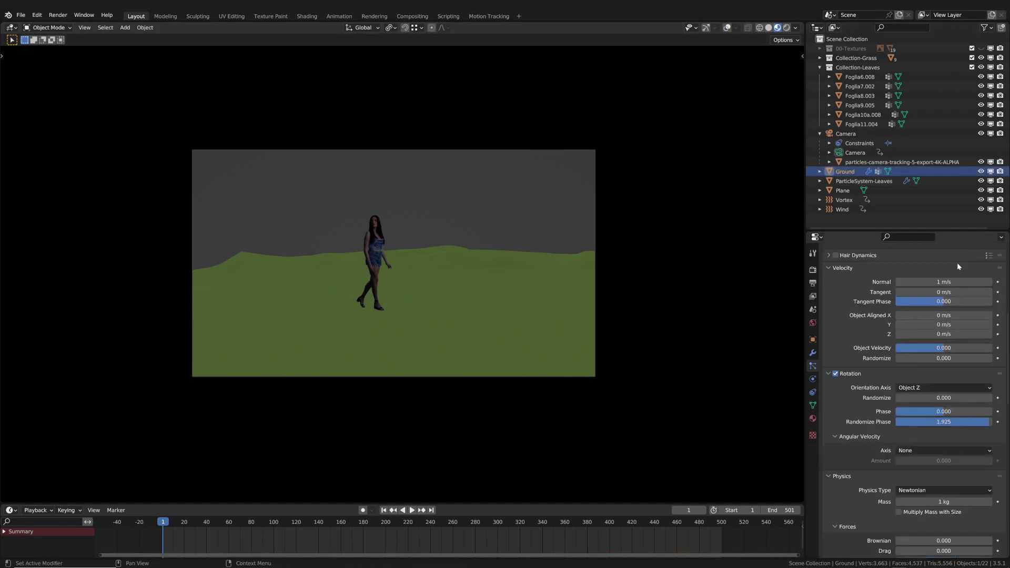